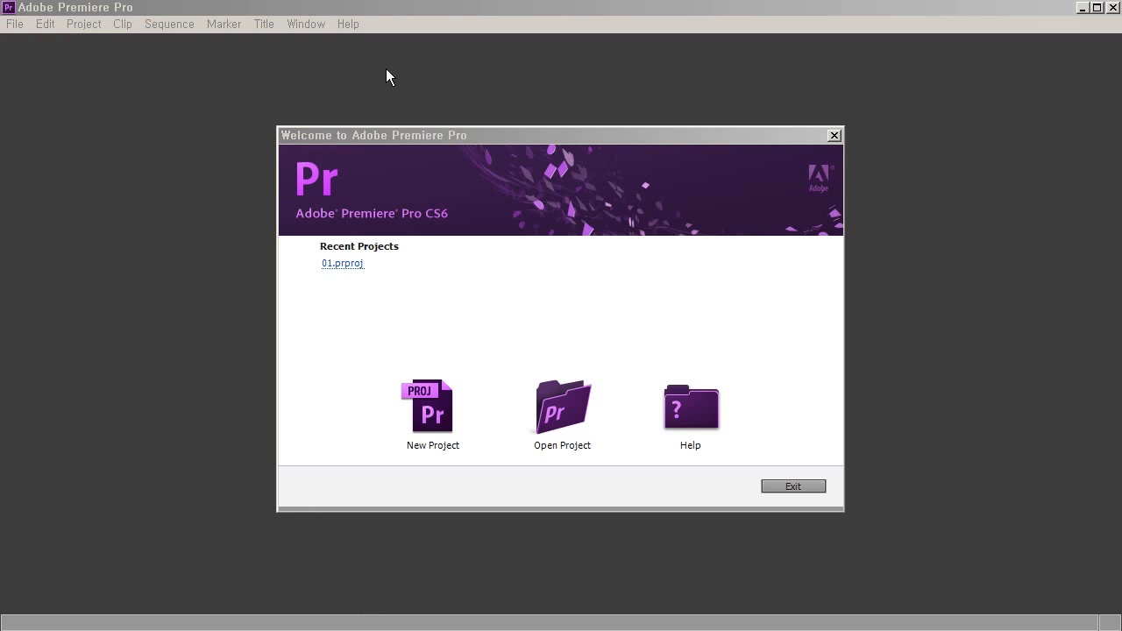
- Start a new project and look over its scratch disk and general settings
left_click(51, 10)
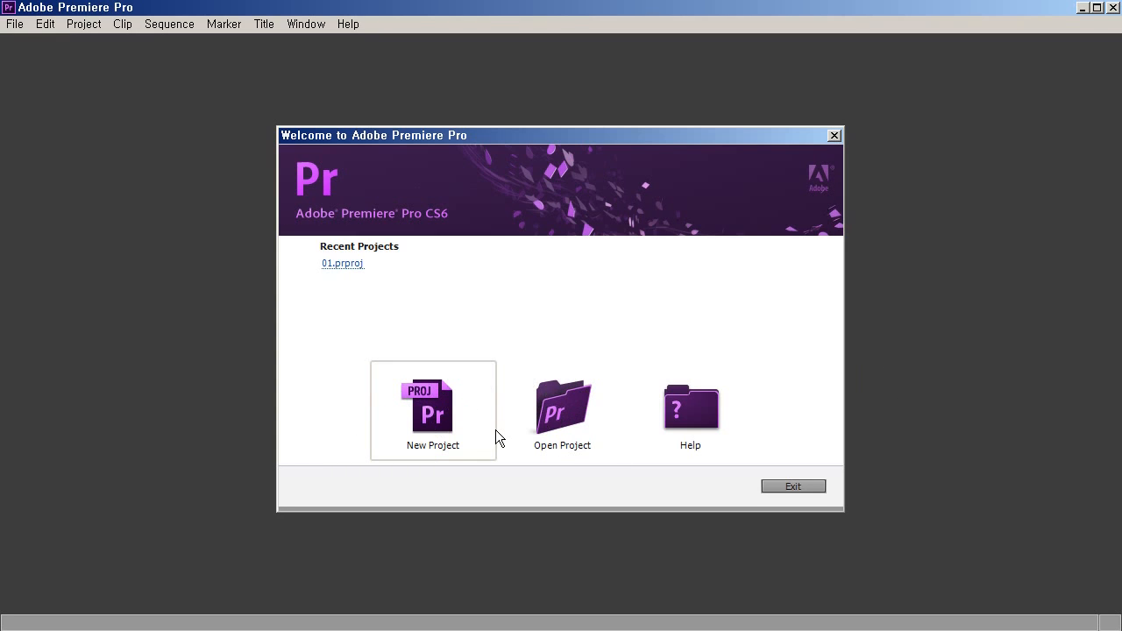
left_click(455, 403)
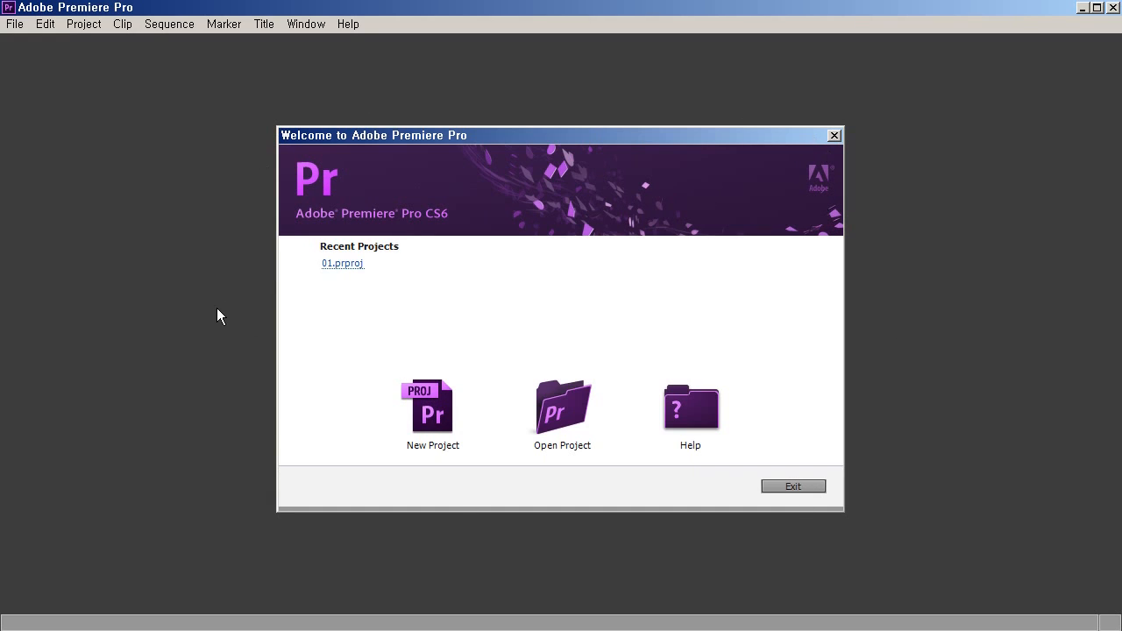
left_click(454, 425)
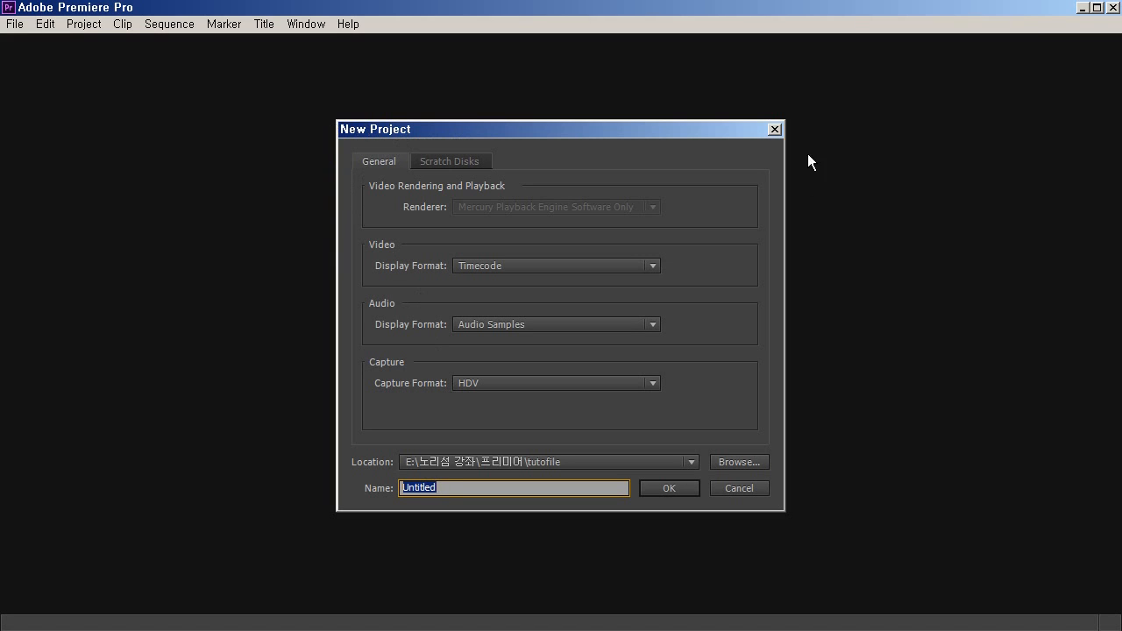
left_click(454, 163)
left_click(371, 158)
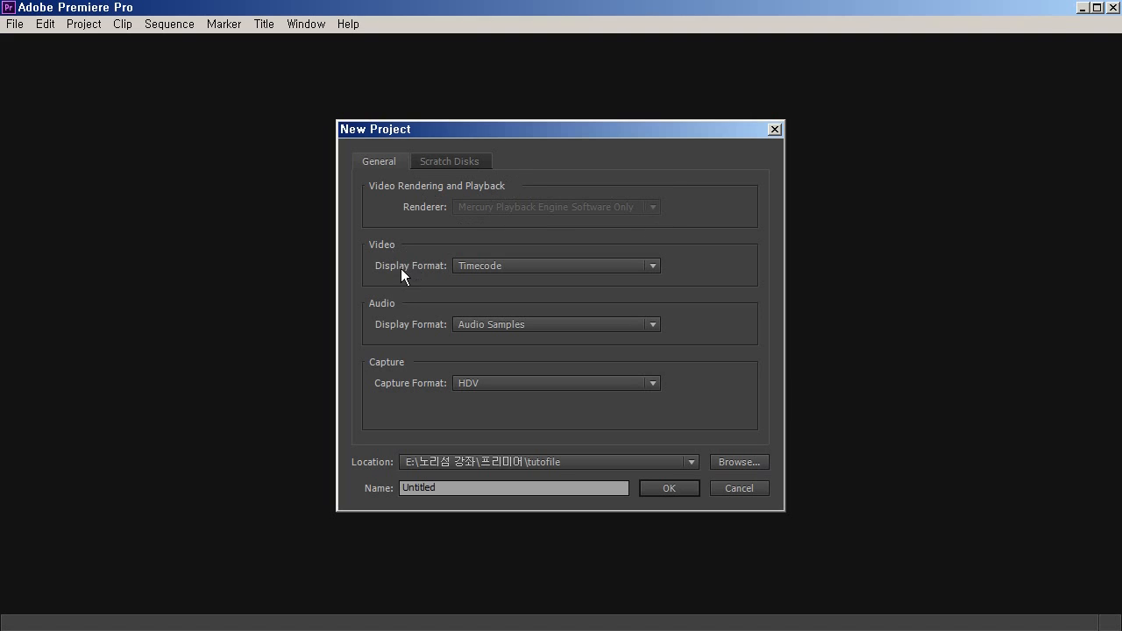
- Keep the video display format at Timecode and set the audio display format to Milliseconds
left_click(483, 268)
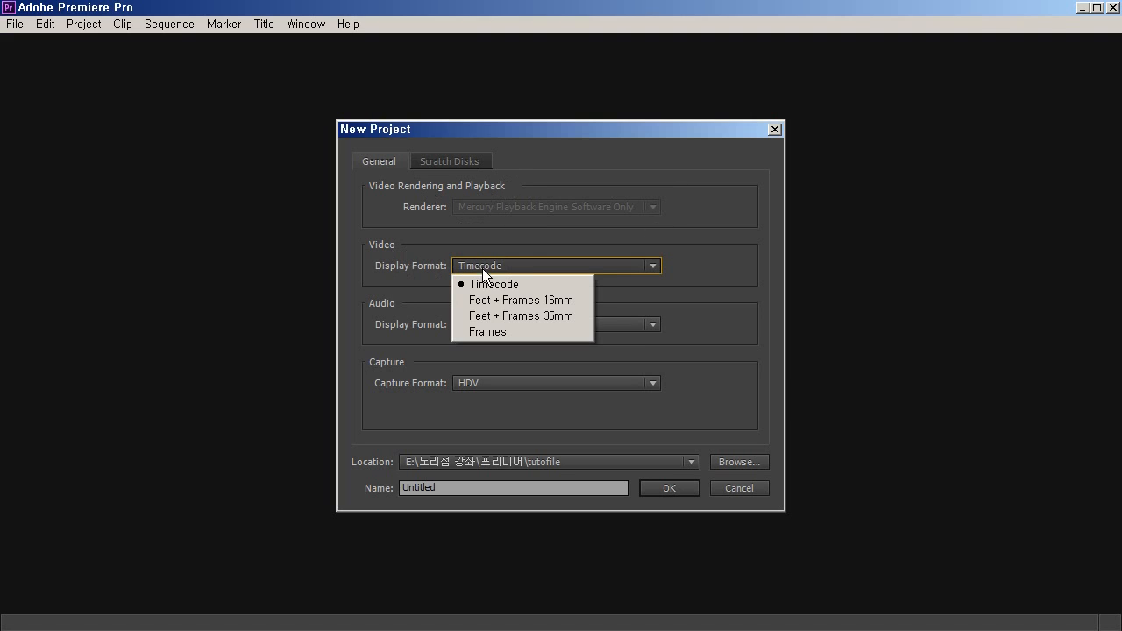
left_click(598, 268)
left_click(591, 267)
left_click(591, 267)
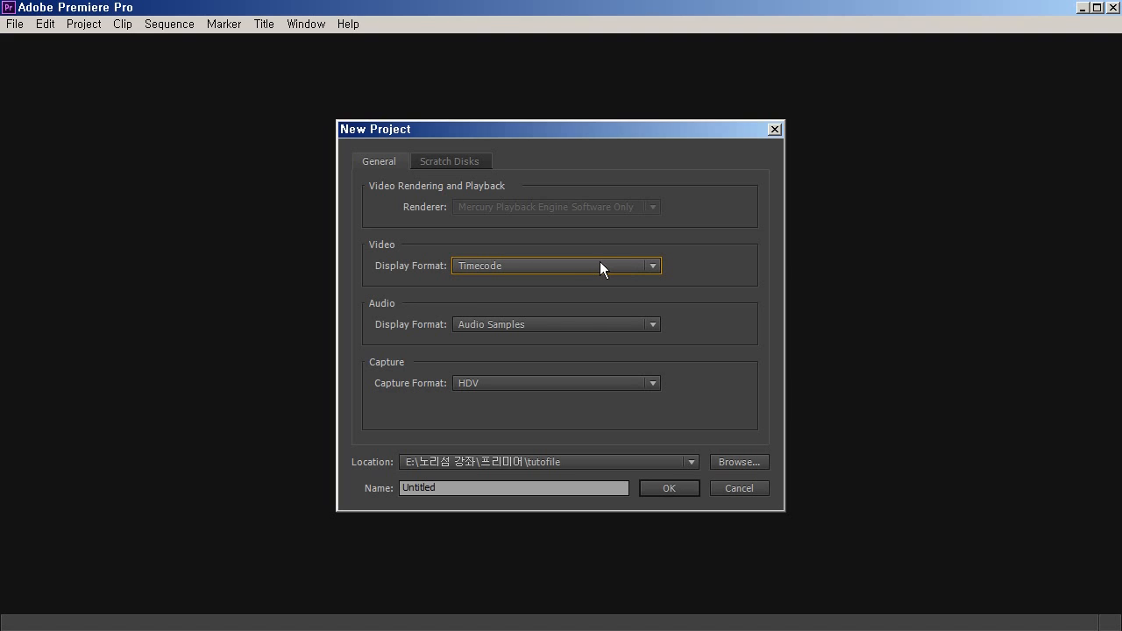
left_click(562, 325)
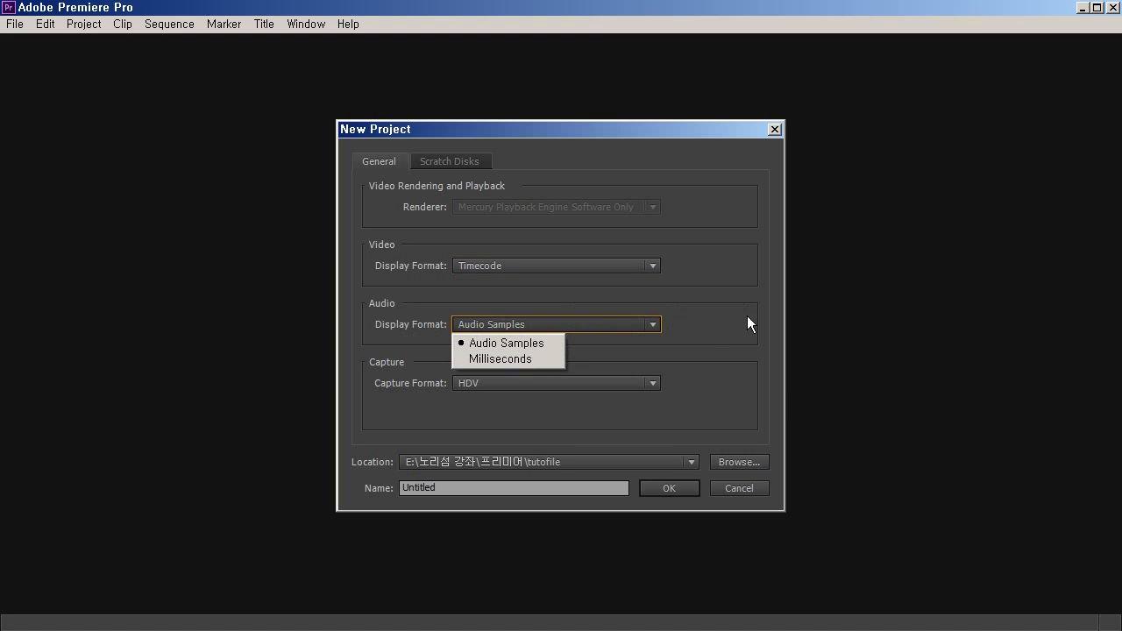
left_click(524, 358)
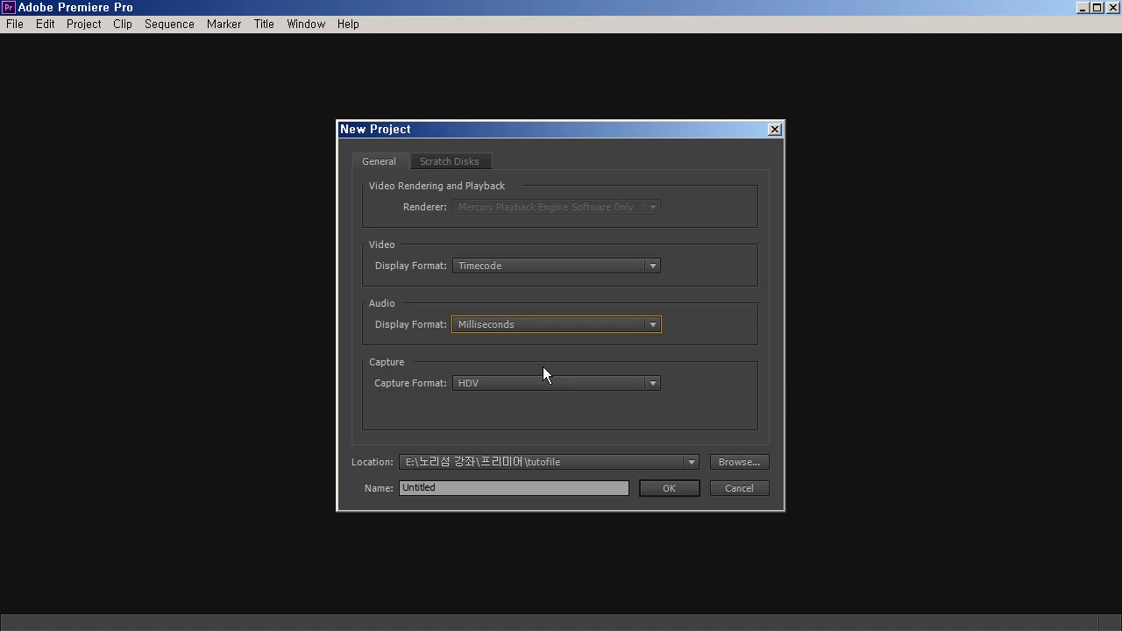
- Switch the capture format back and forth between DV and HDV, finishing on HDV
left_click(534, 384)
left_click(474, 400)
left_click(494, 389)
left_click(499, 416)
left_click(511, 383)
left_click(497, 415)
left_click(517, 383)
left_click(496, 400)
left_click(501, 387)
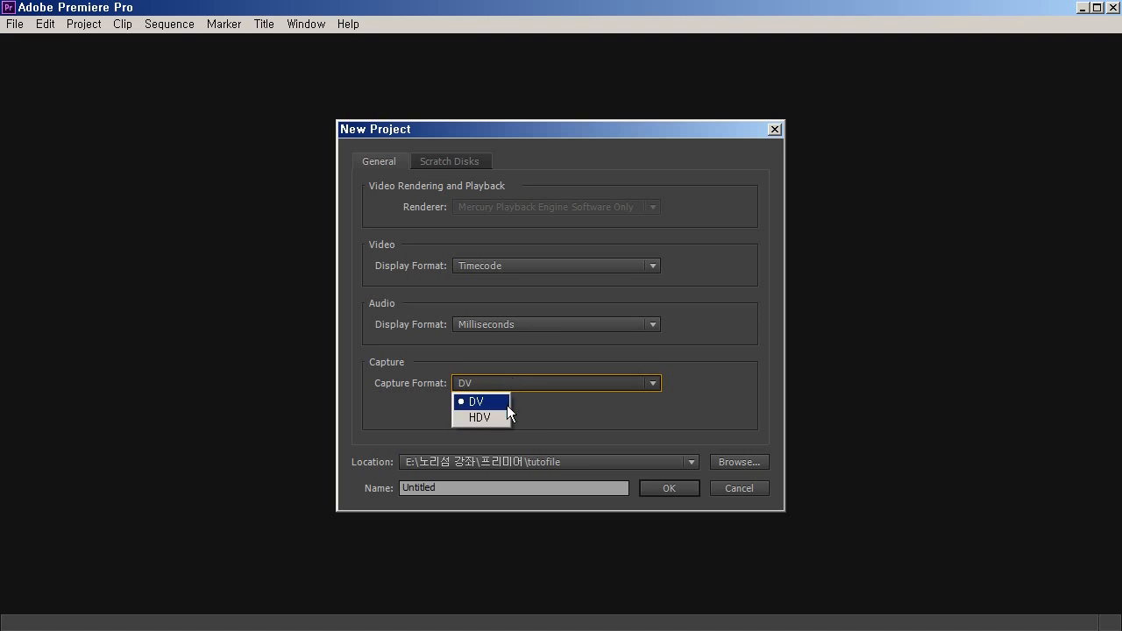
left_click(491, 417)
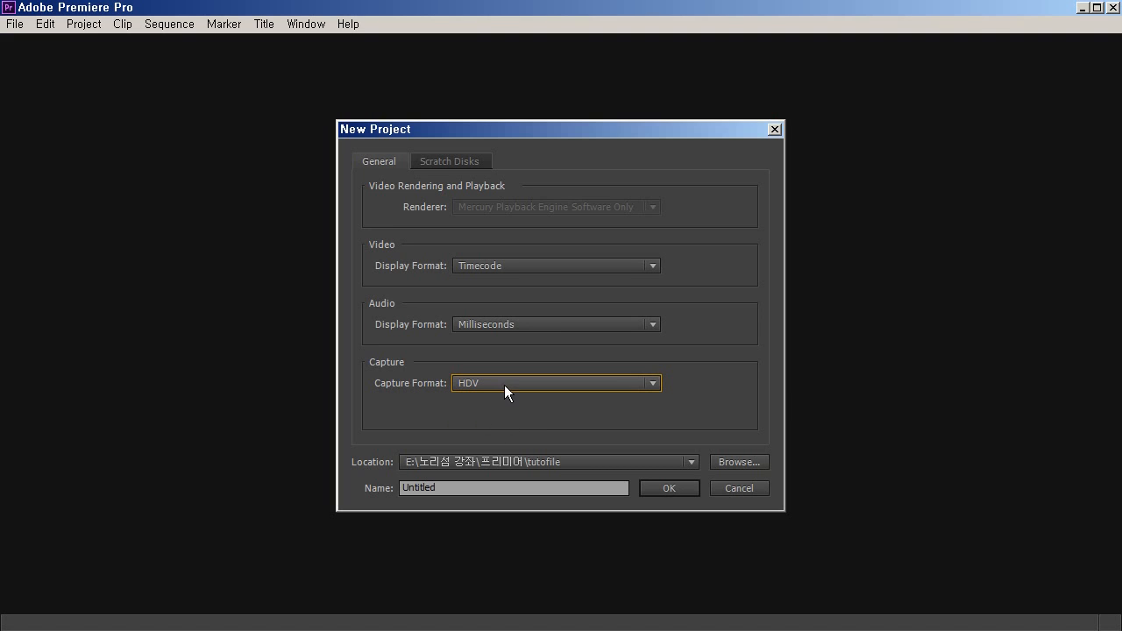
- Review the scratch disk locations and keep captured video set to Same as Project
left_click(433, 161)
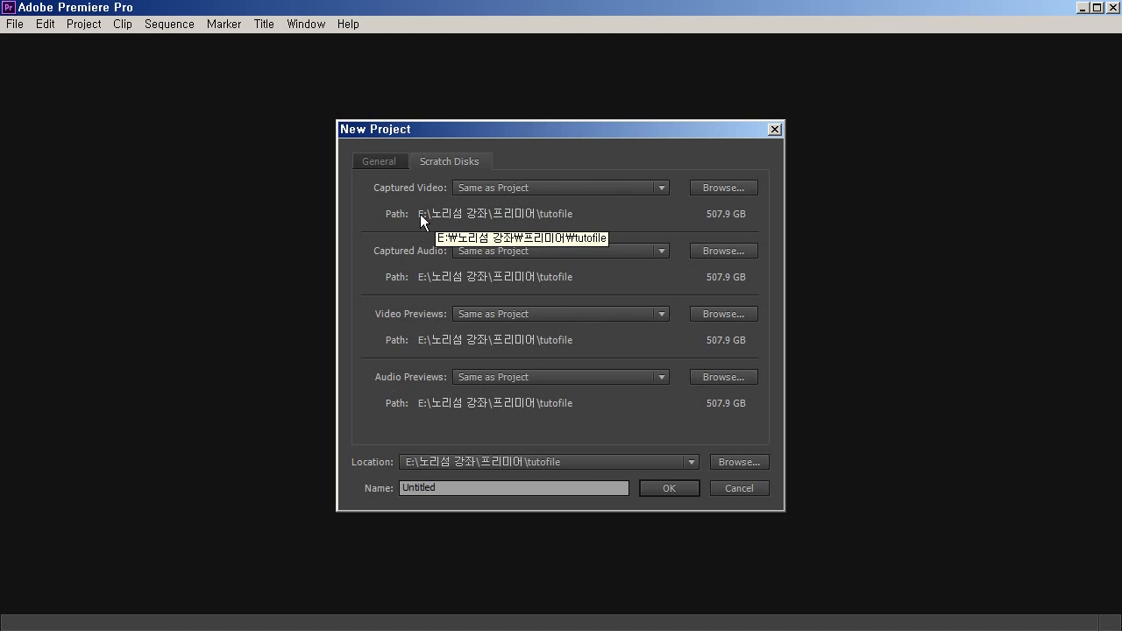
left_click(505, 187)
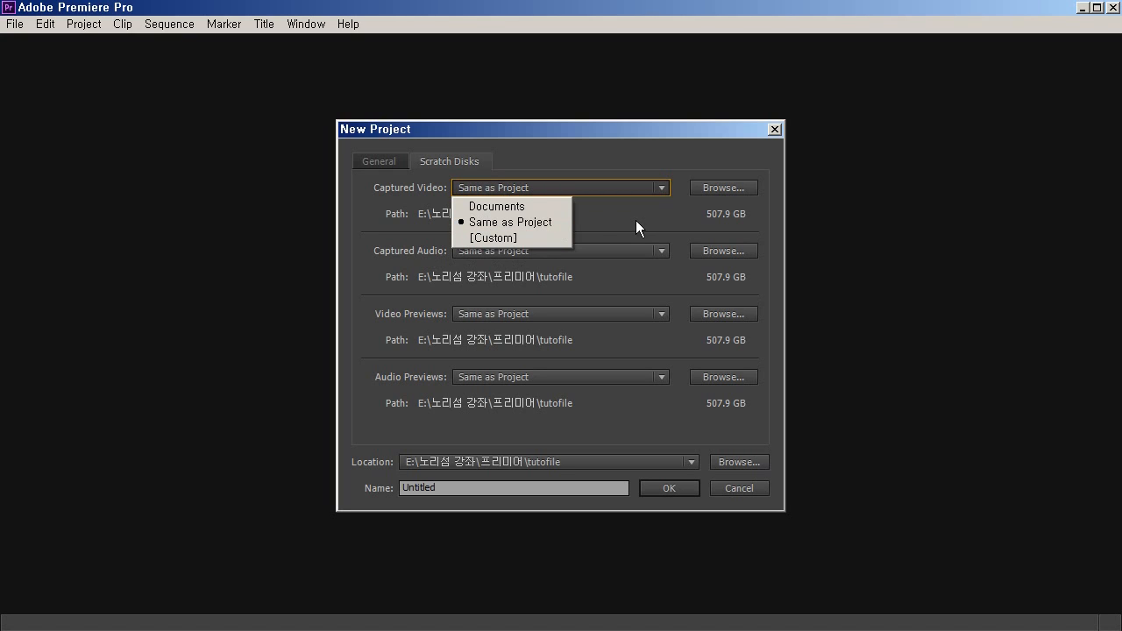
left_click(532, 223)
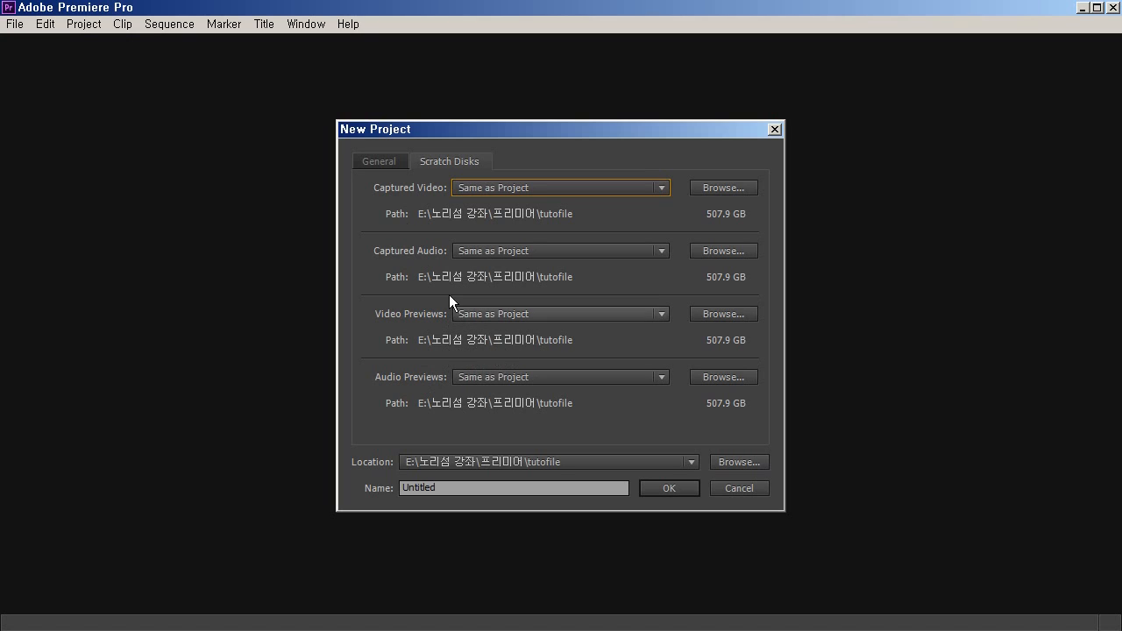
- Return to the general settings, name the project 001 and create it
left_click(379, 162)
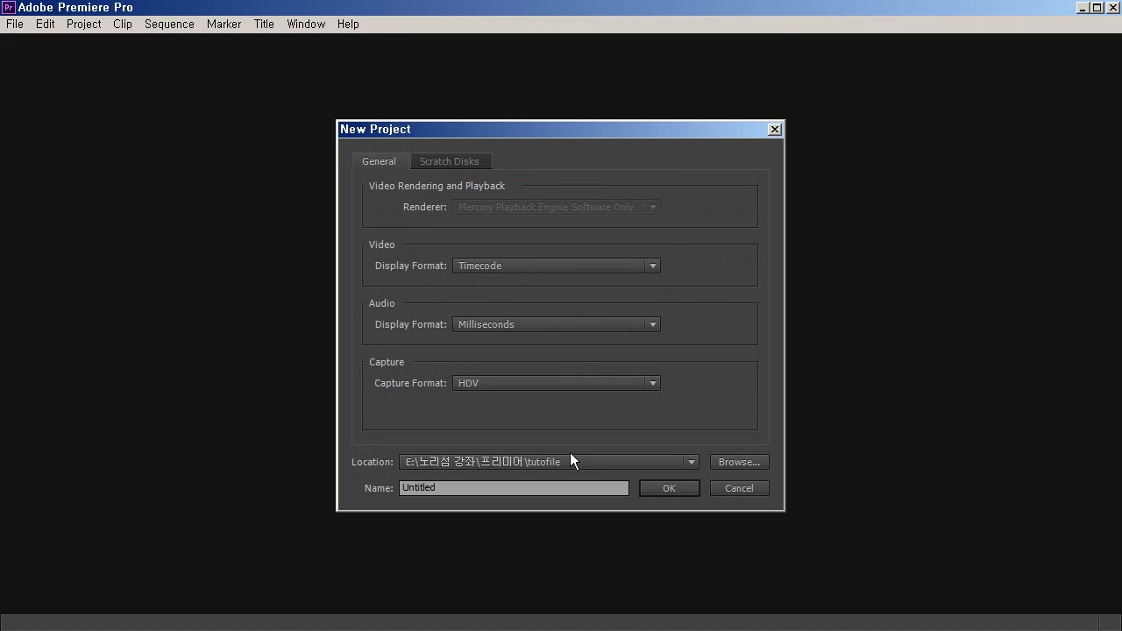
double_click(484, 488)
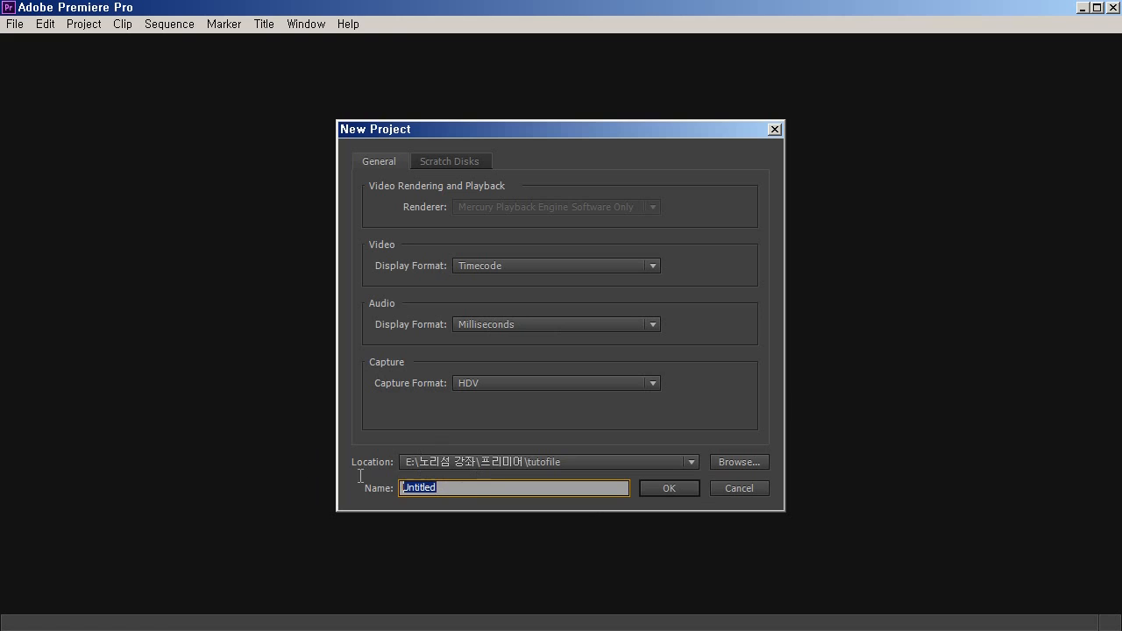
type("001")
left_click(668, 488)
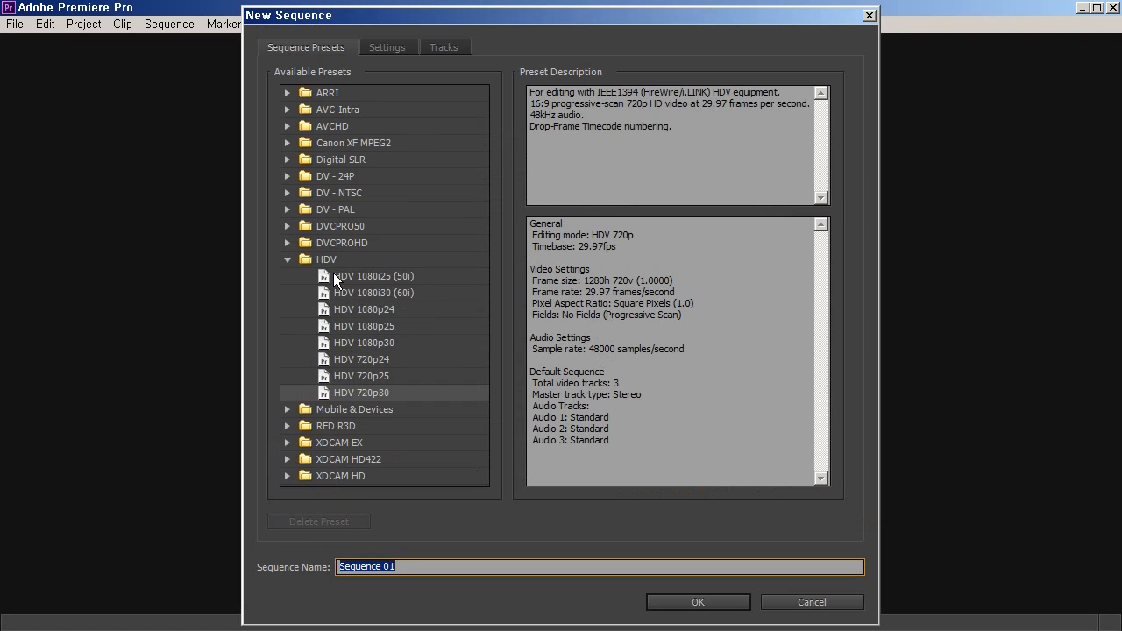
- Collapse the HDV folder and look over the available sequence preset groups
left_click(288, 258)
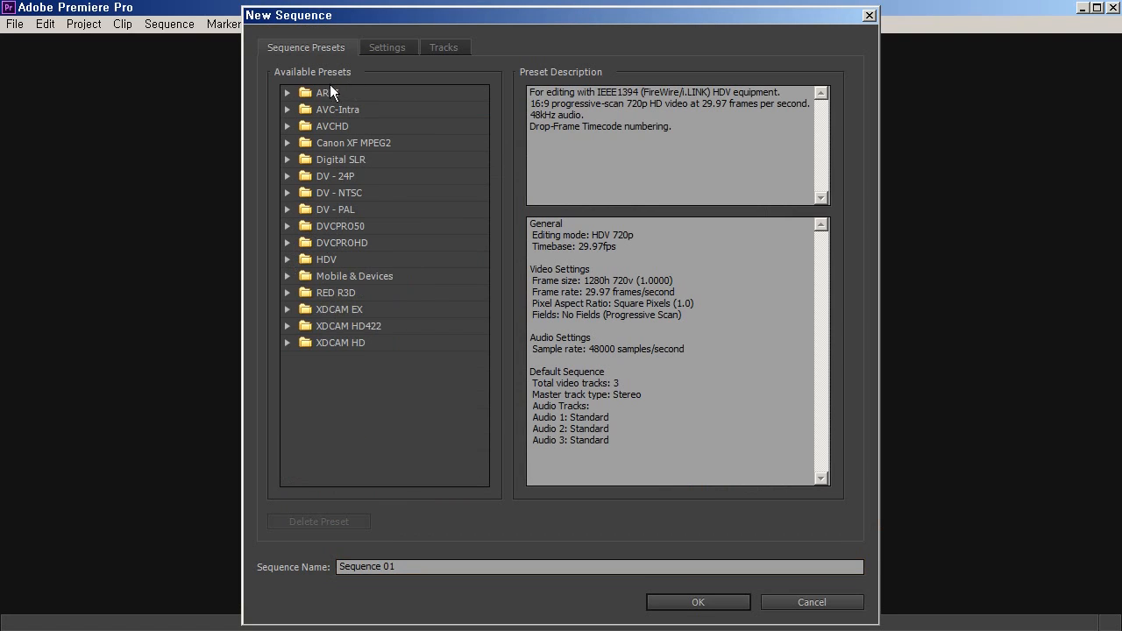
left_click(358, 142)
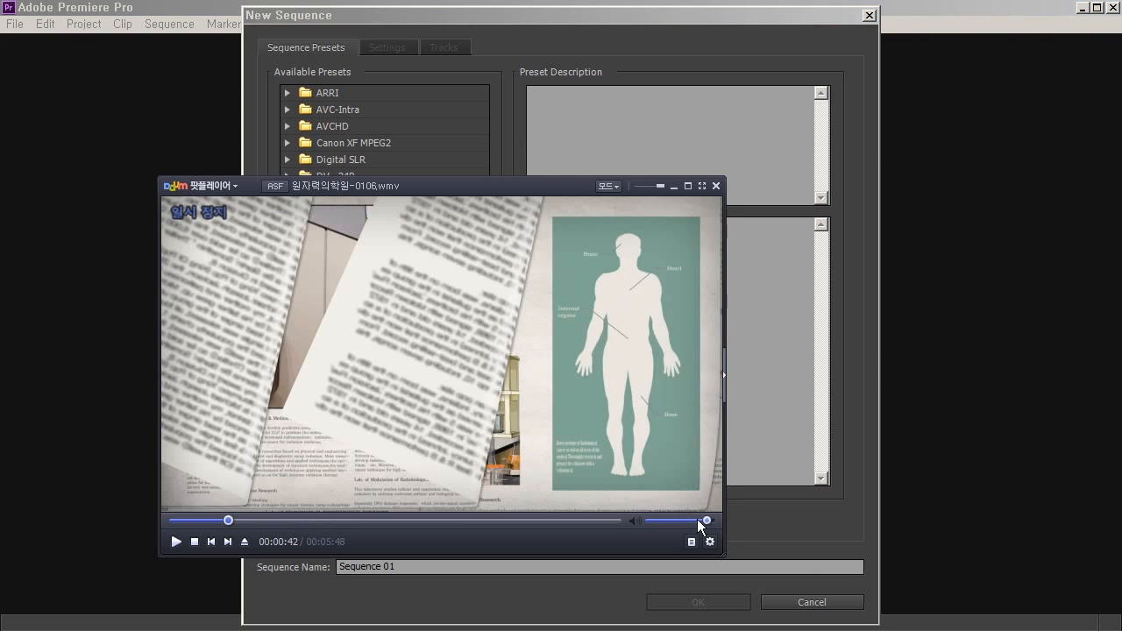
- In PotPlayer, play the sample WMV video briefly, pause it, check its playback information and return to the New Sequence dialog
left_click_drag(698, 521, 719, 519)
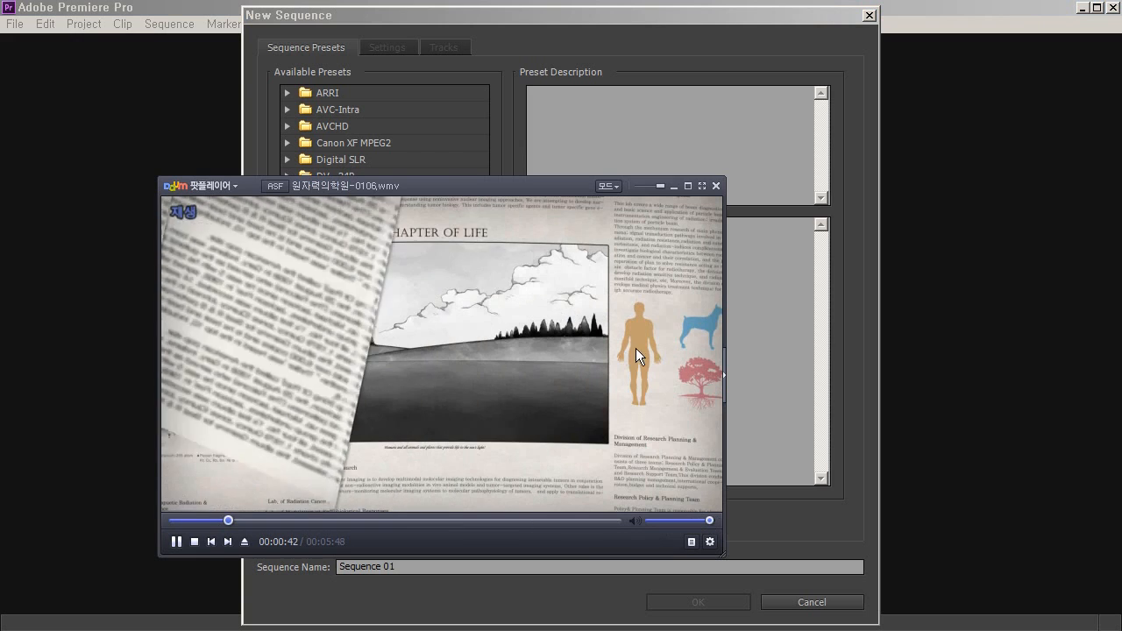
left_click(658, 322)
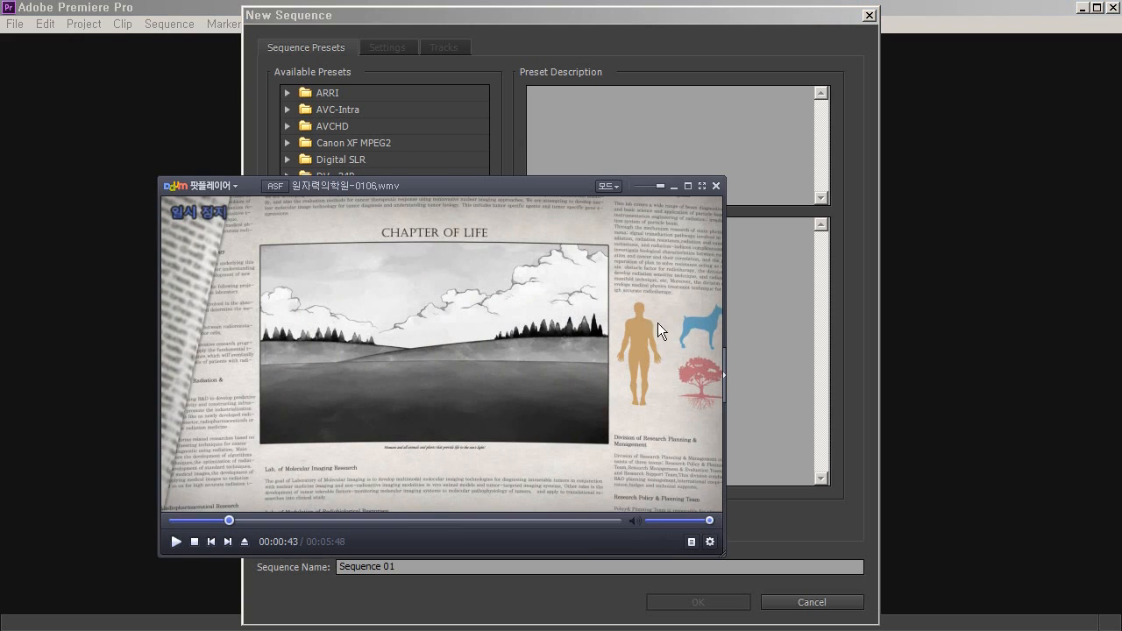
right_click(412, 356)
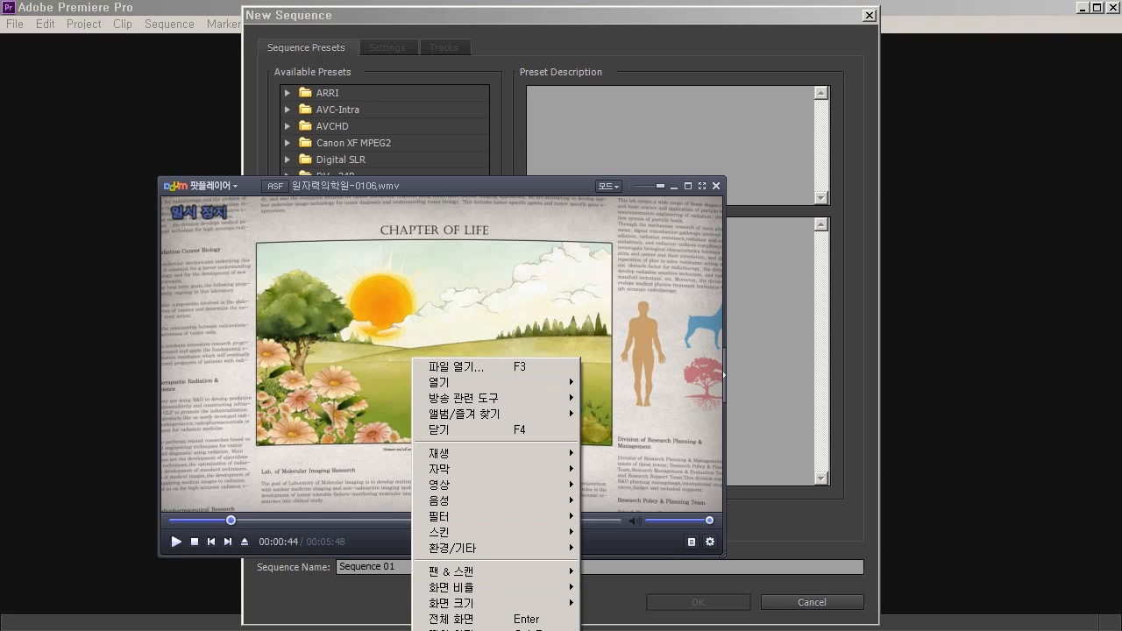
left_click(474, 630)
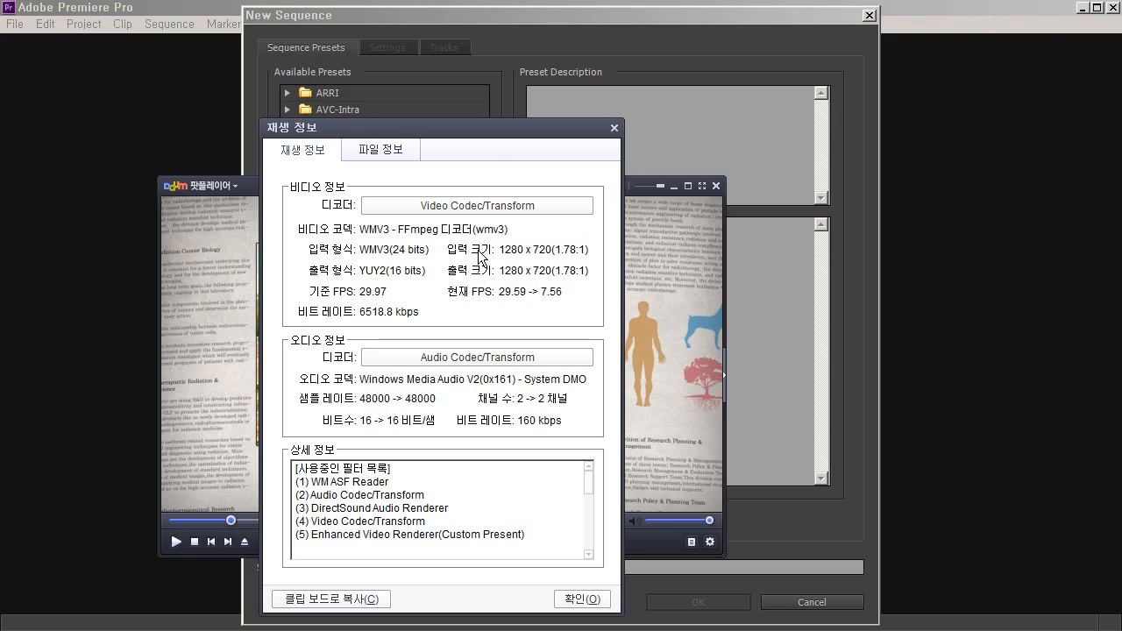
left_click(852, 204)
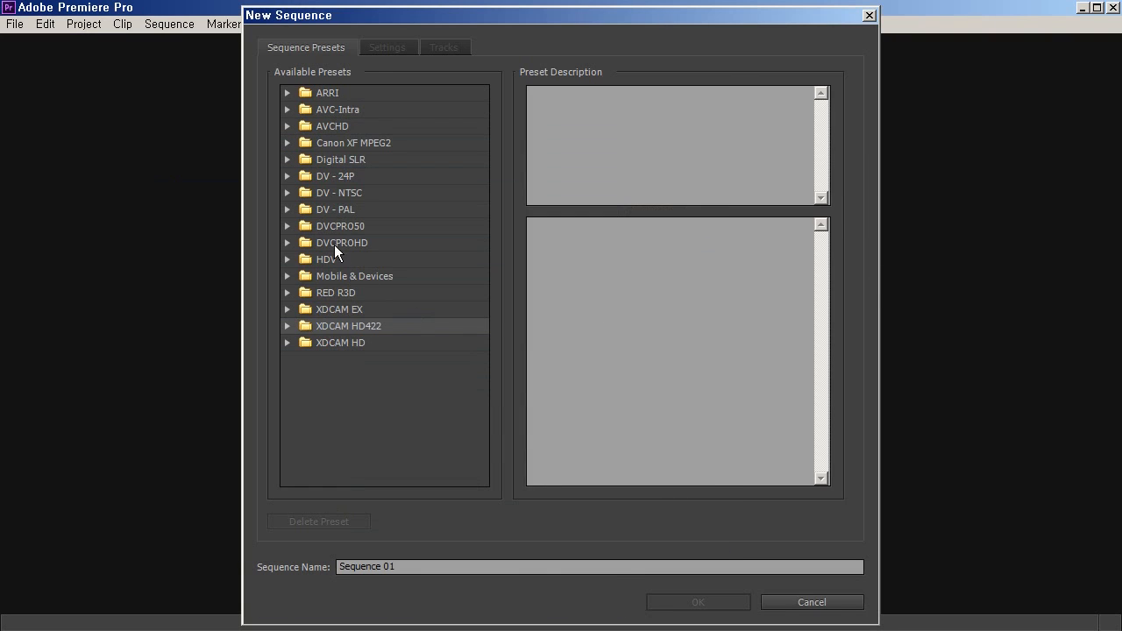
- Expand the HDV presets, view HDV 1080p24, 720p24 and 720p30, and highlight the timebase of 720p30
left_click(289, 258)
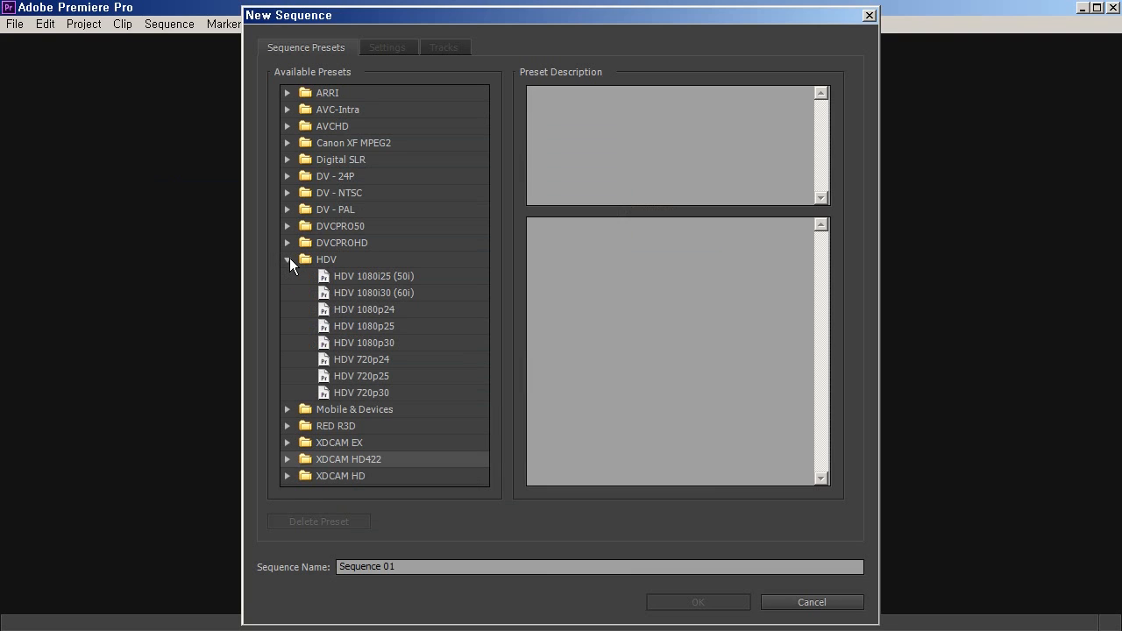
left_click(359, 310)
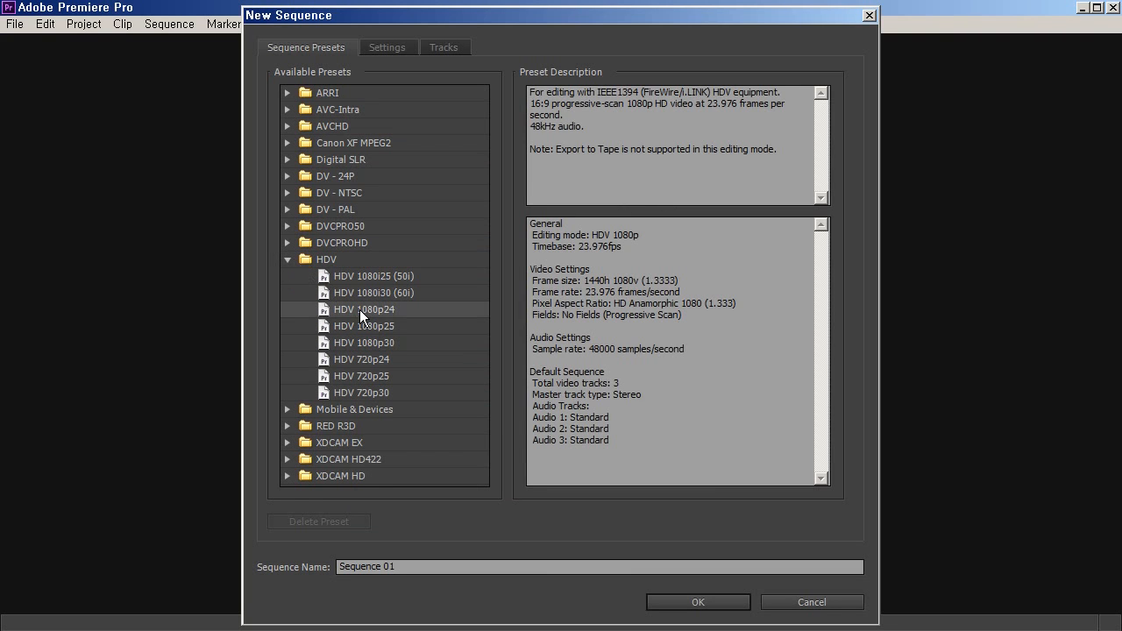
left_click(356, 359)
left_click(360, 395)
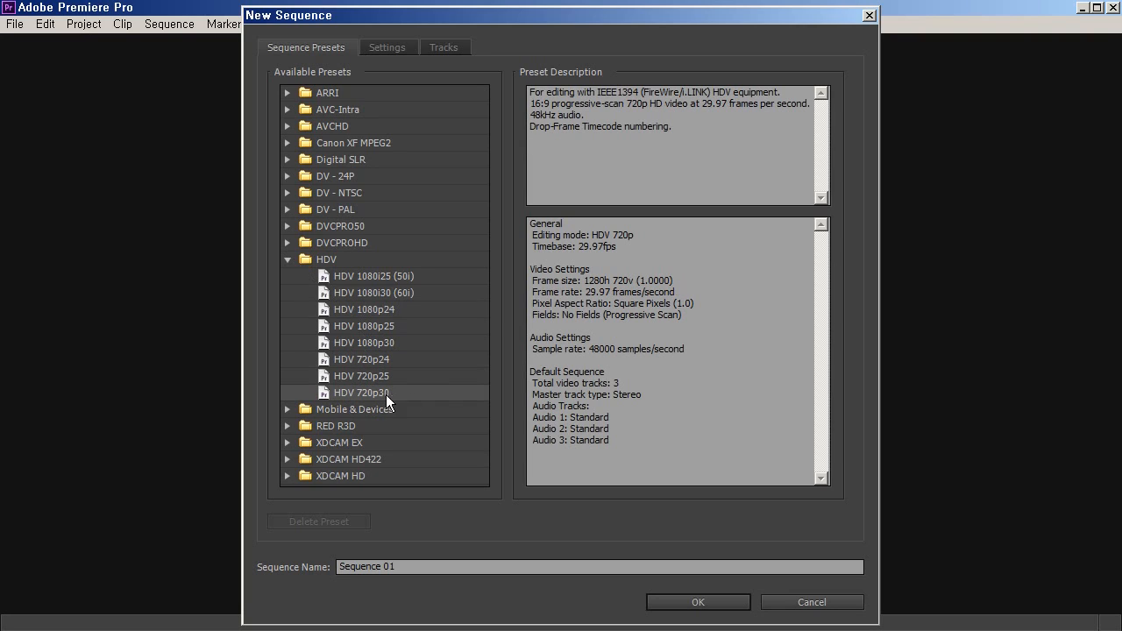
left_click_drag(577, 248, 623, 250)
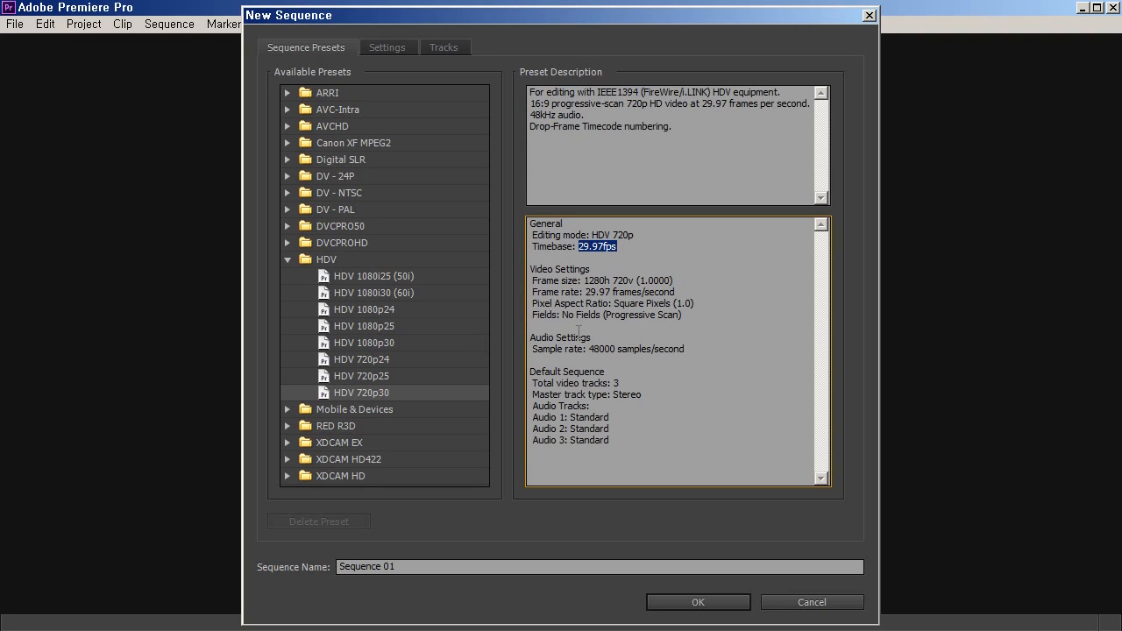
- Compare the timebases of the HDV 720p25 and HDV 720p24 presets
left_click(349, 377)
left_click_drag(579, 249, 618, 249)
left_click(399, 361)
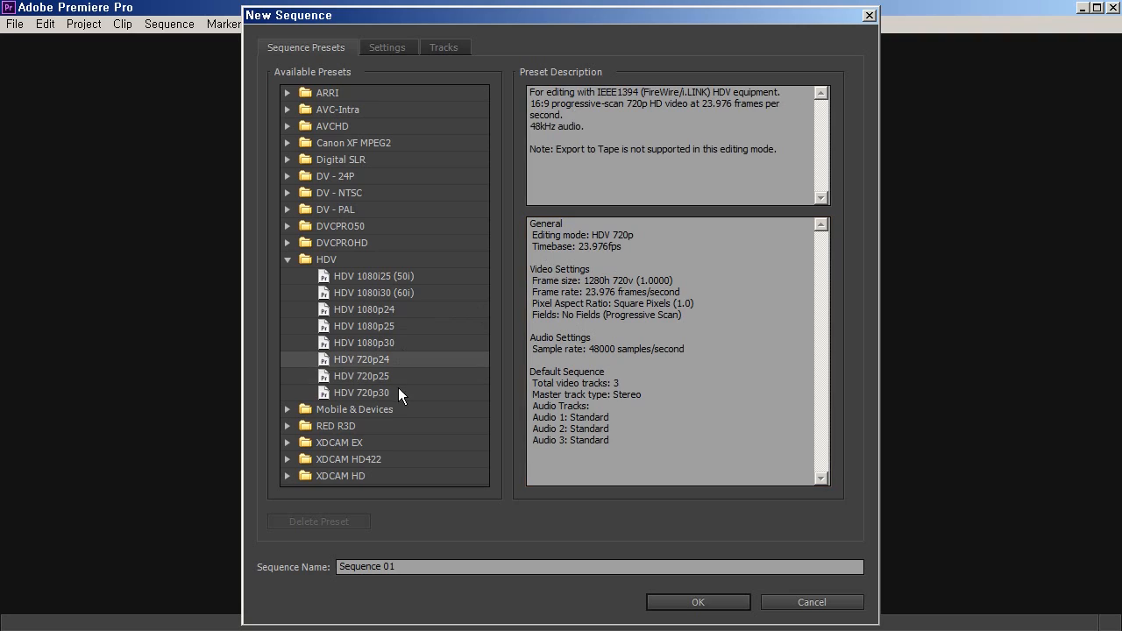
left_click_drag(577, 247, 624, 248)
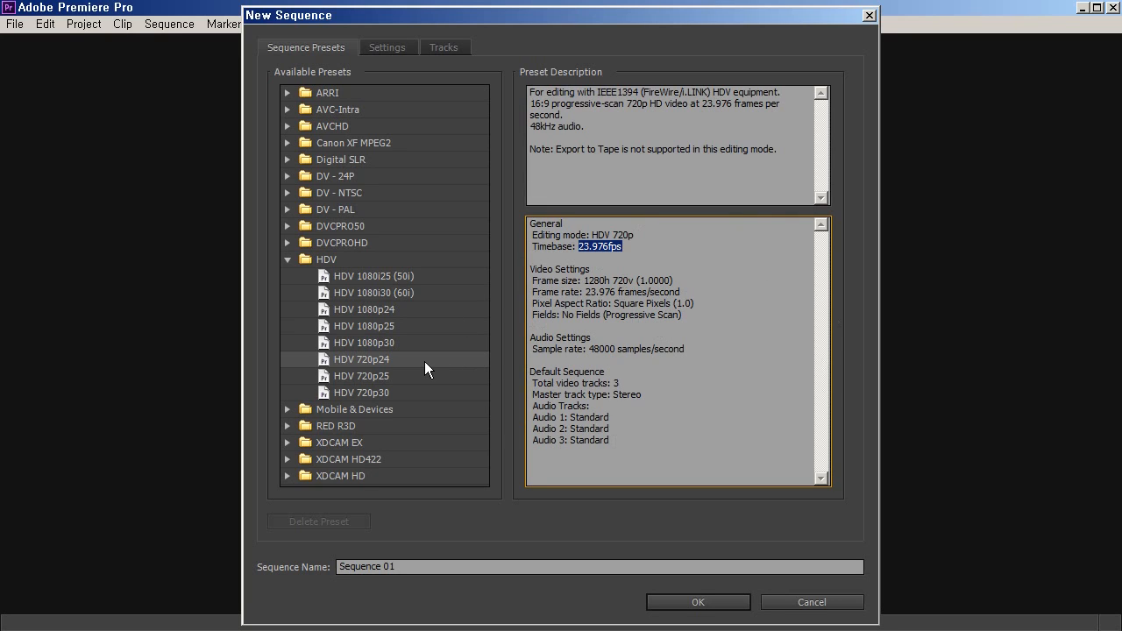
- Compare the timebase and video settings of HDV 720p30 with those of HDV 720p24
left_click(411, 390)
left_click_drag(577, 247, 606, 250)
left_click(614, 296)
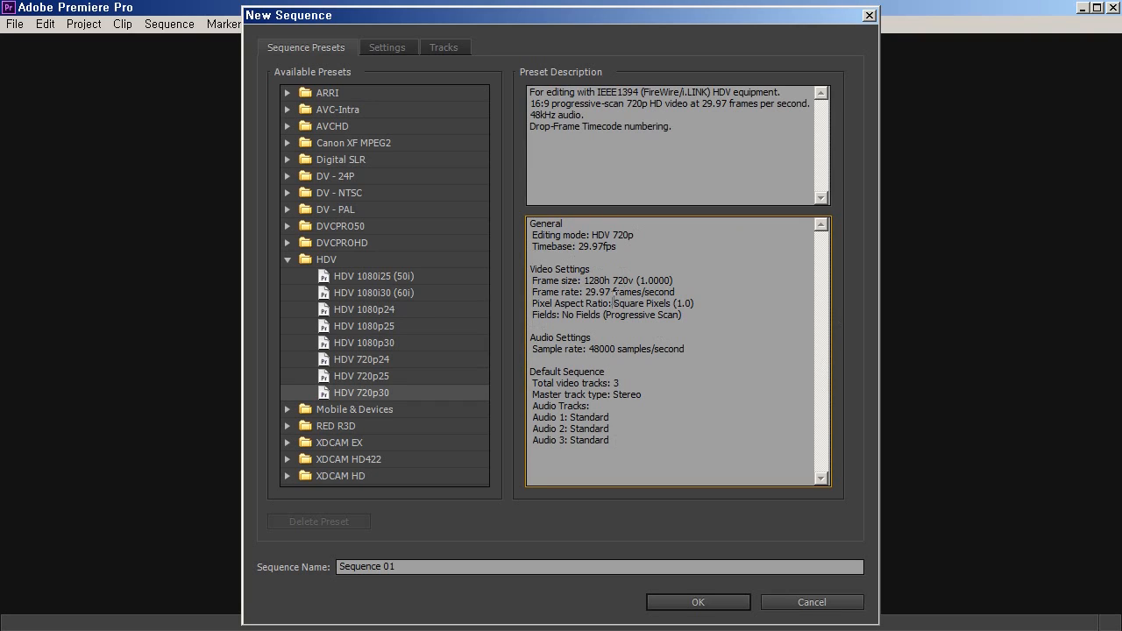
left_click(409, 360)
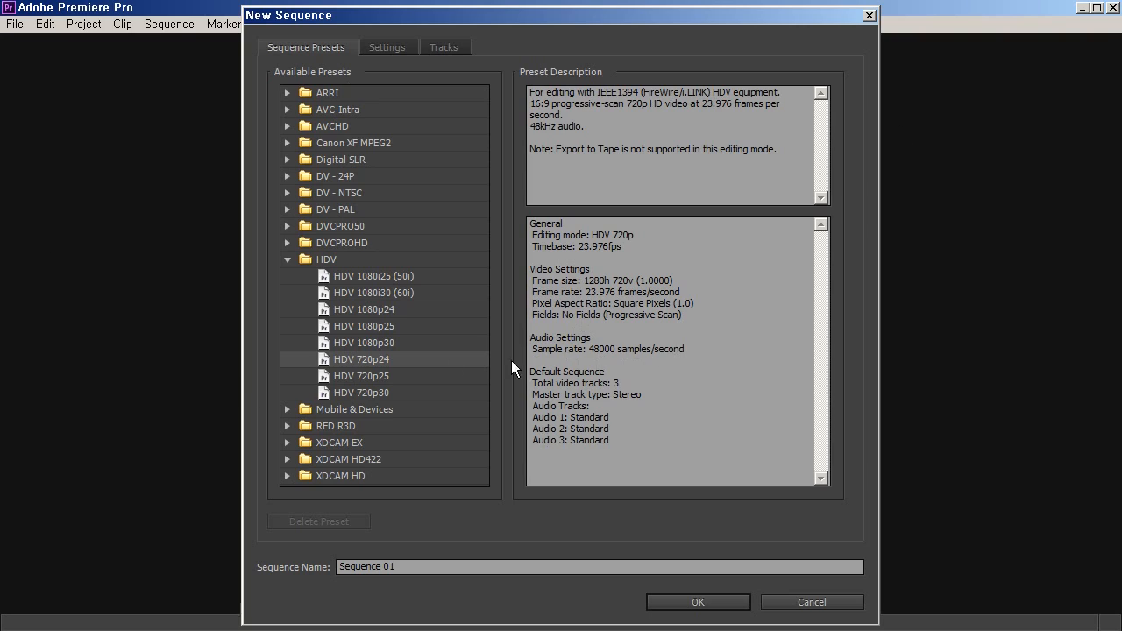
left_click(628, 280)
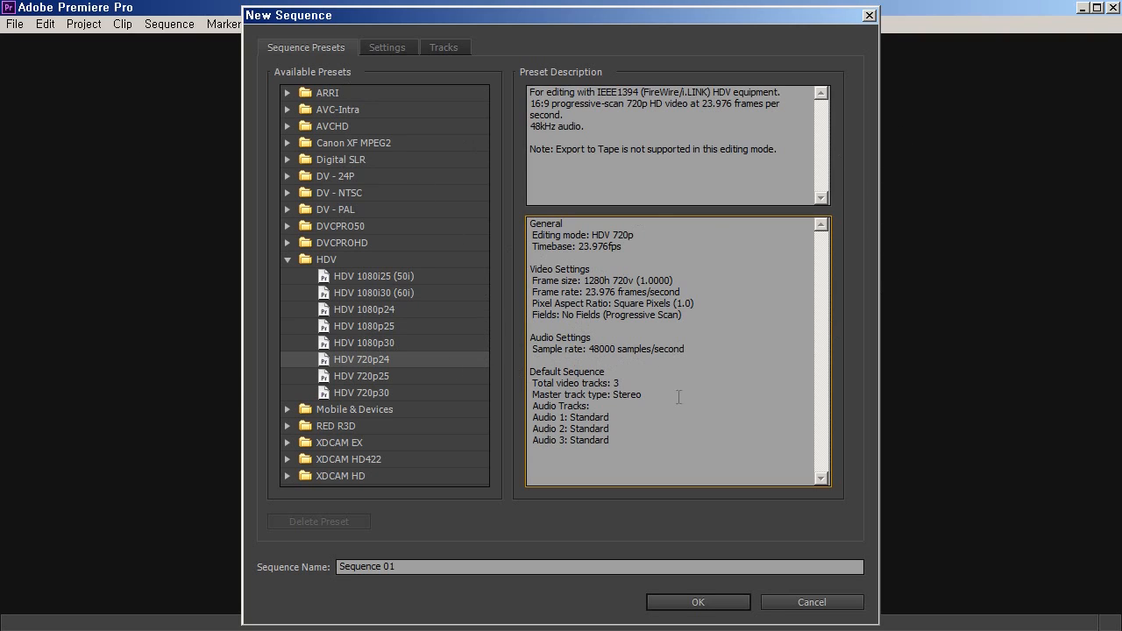
- Choose the HDV 1080p30 preset and examine its timebase and frame size
left_click(458, 344)
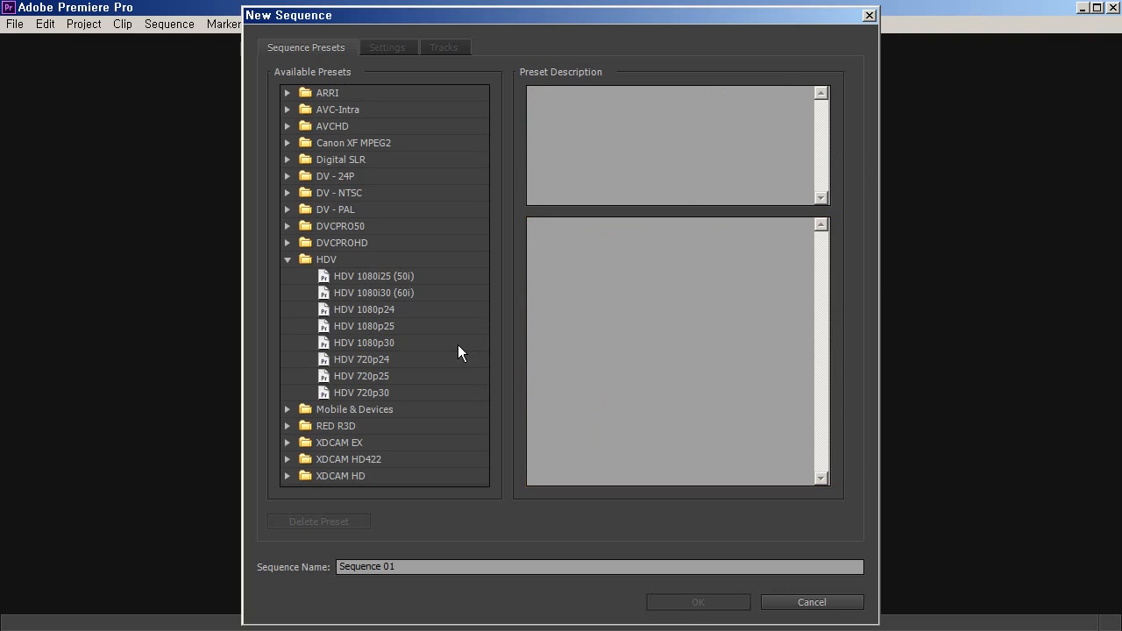
left_click(358, 344)
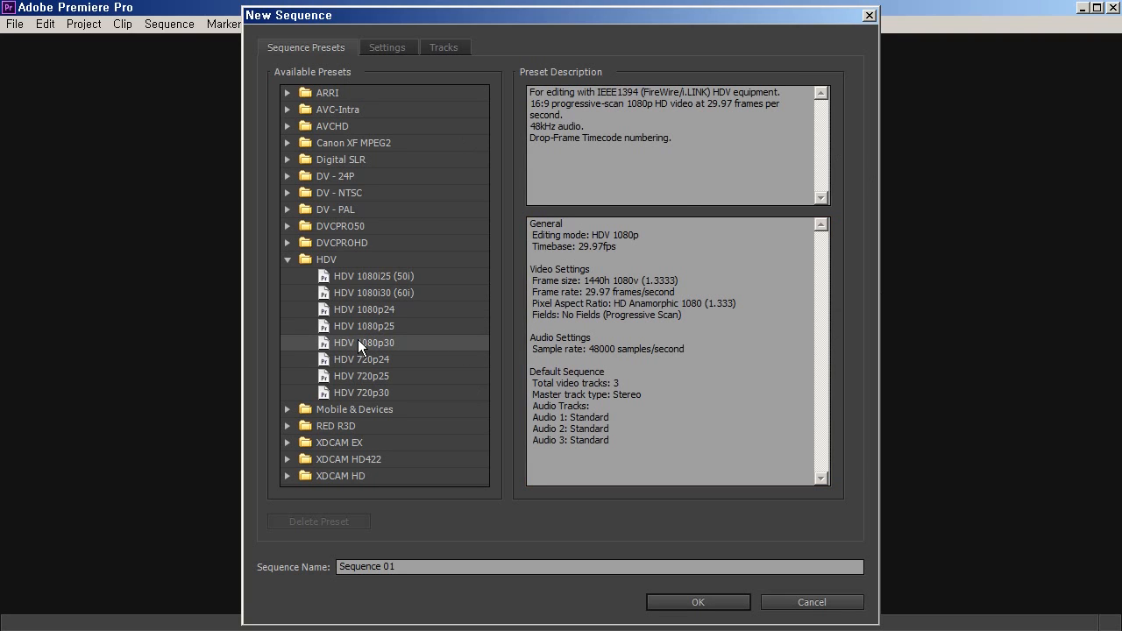
left_click_drag(567, 246, 623, 247)
left_click(572, 278)
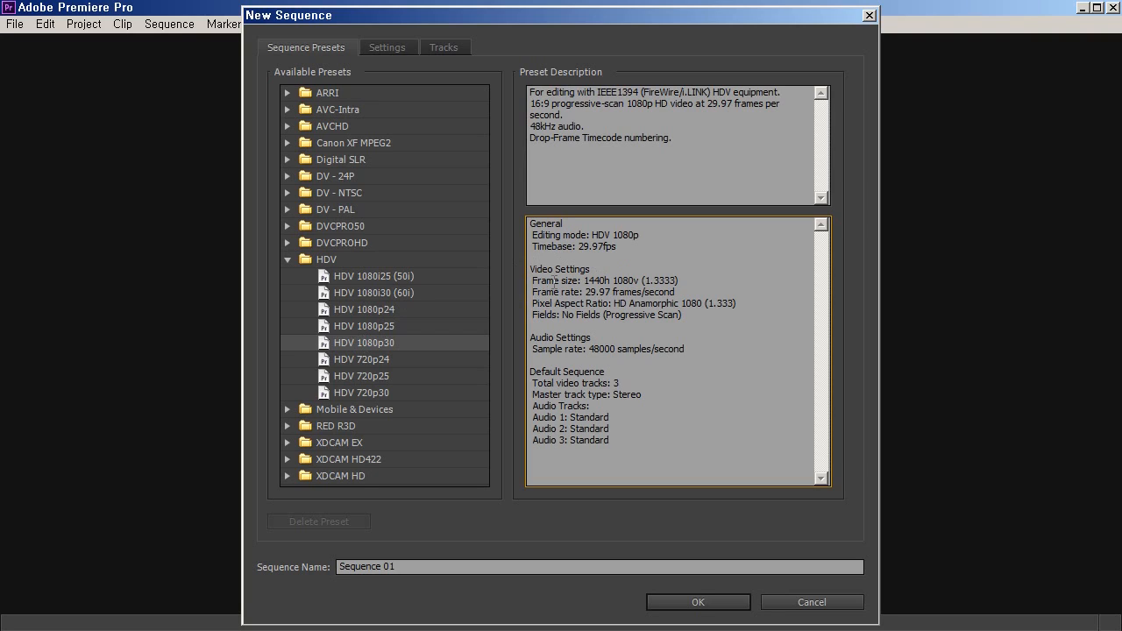
- Compare the settings of the HDV 1080p25, 1080p24 and 1080p30 presets
left_click(600, 369)
left_click(380, 332)
left_click(385, 308)
left_click(383, 342)
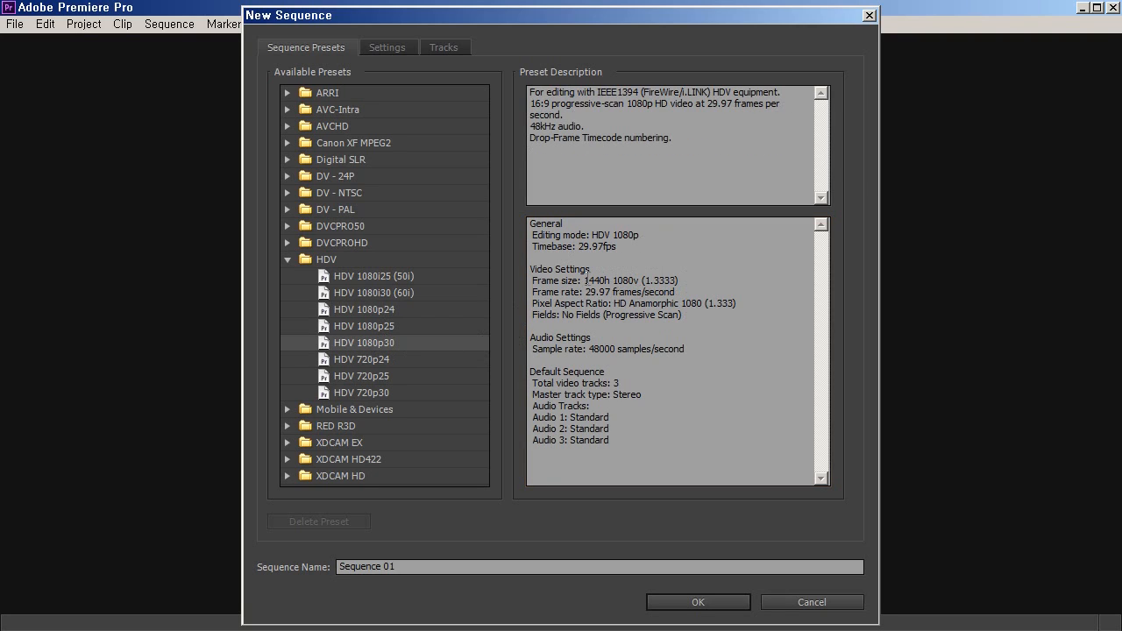
- Highlight the frame size and pixel aspect ratio in the HDV 1080p30 preset's video settings
left_click_drag(585, 281, 637, 281)
left_click_drag(571, 303, 707, 304)
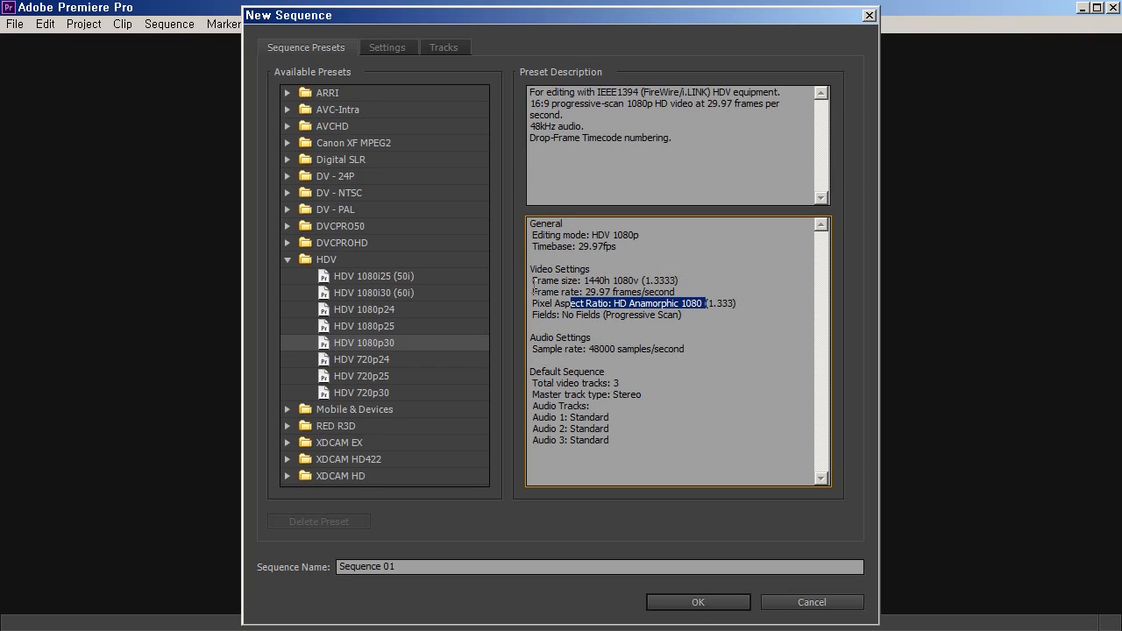
left_click_drag(586, 281, 634, 278)
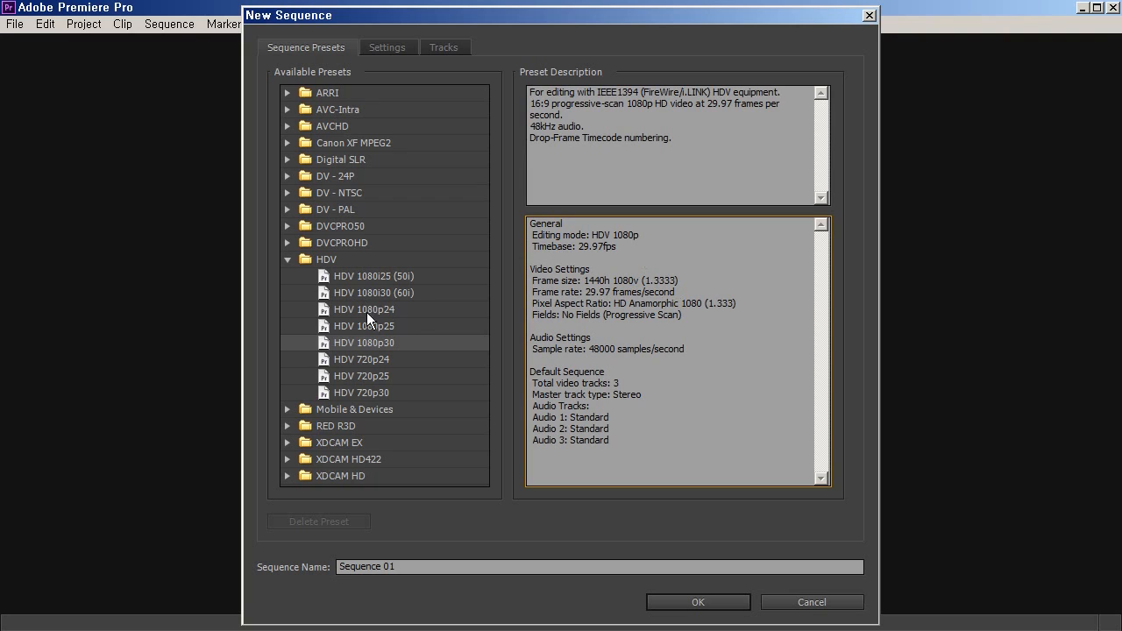
- Compare the frame rate and field settings of the interlaced presets HDV 1080i30 (60i) and HDV 1080i25 (50i)
left_click(407, 326)
left_click(433, 299)
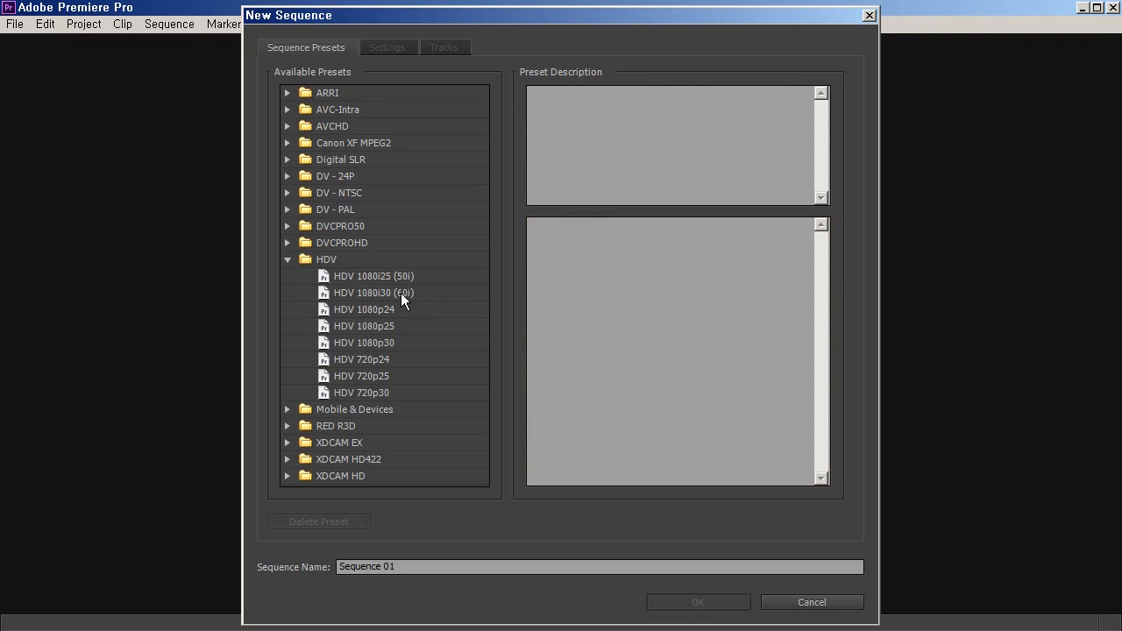
left_click(401, 293)
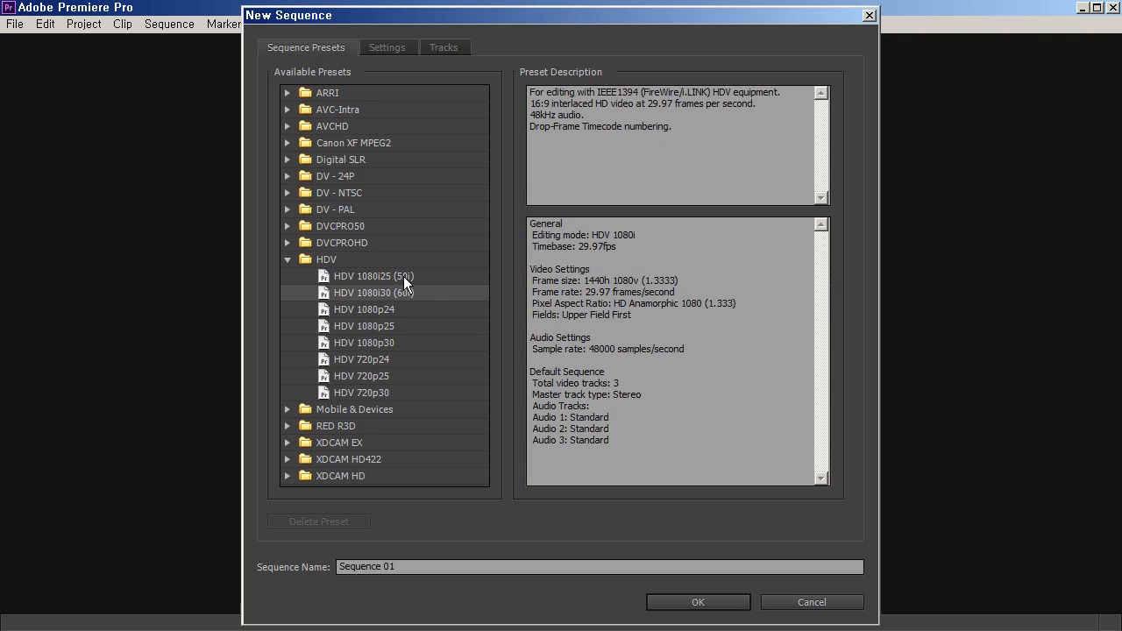
left_click(403, 276)
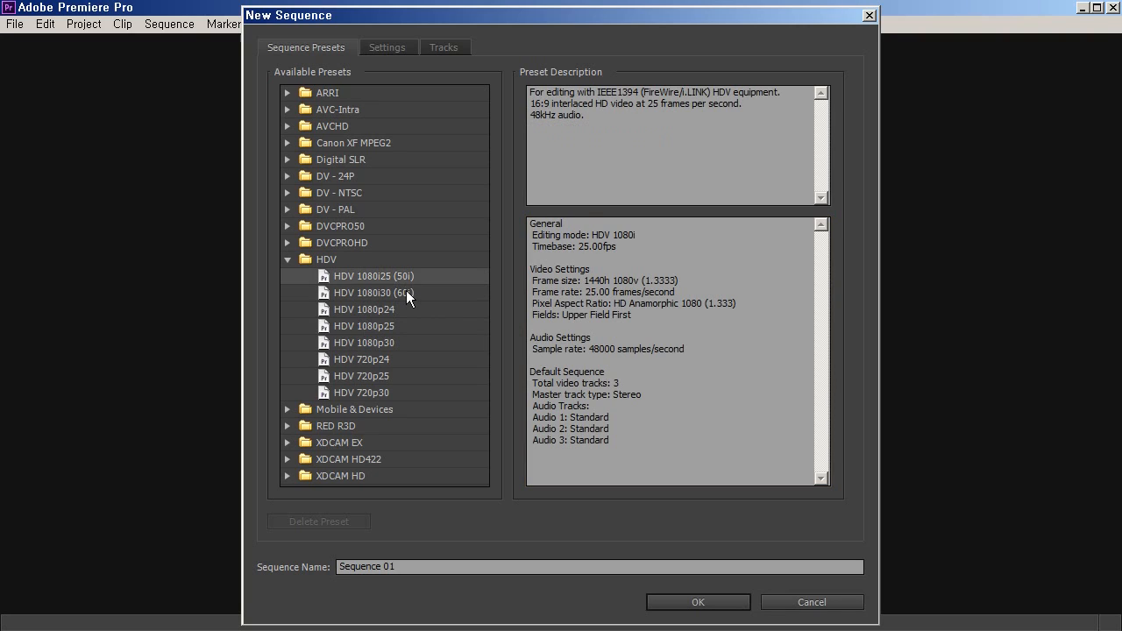
left_click(406, 292)
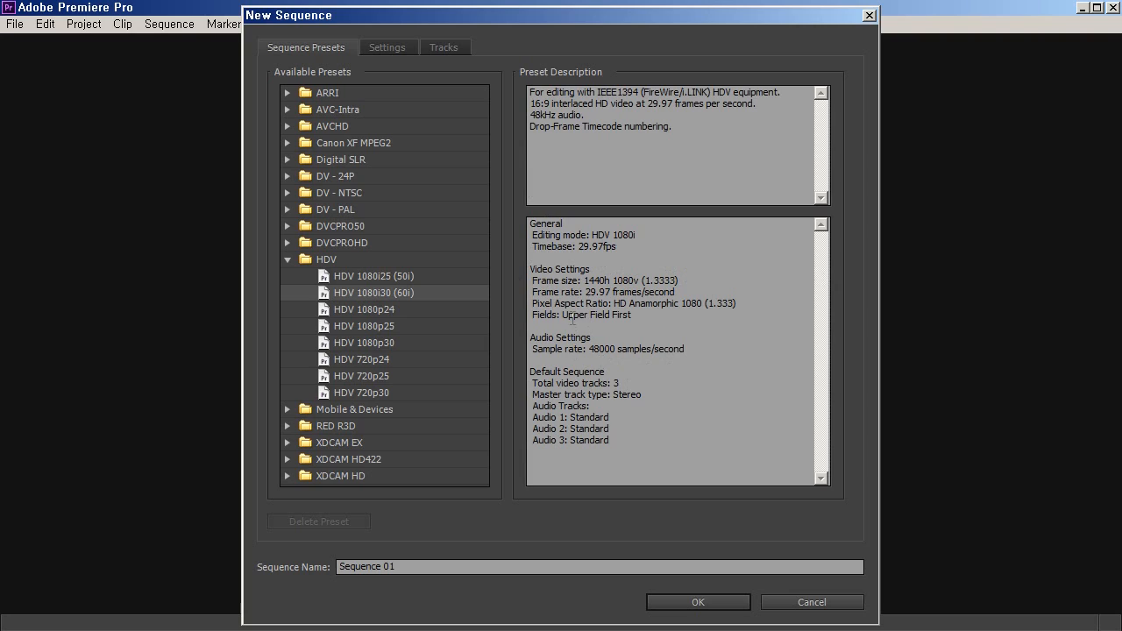
- Review the interlaced HDV 1080i presets against the progressive HDV 1080p24, 1080p30 and 720p30 presets
left_click(361, 275)
left_click(356, 292)
left_click(352, 307)
left_click(357, 293)
left_click(360, 277)
left_click(354, 297)
left_click(352, 309)
left_click(361, 296)
left_click(361, 344)
left_click(378, 392)
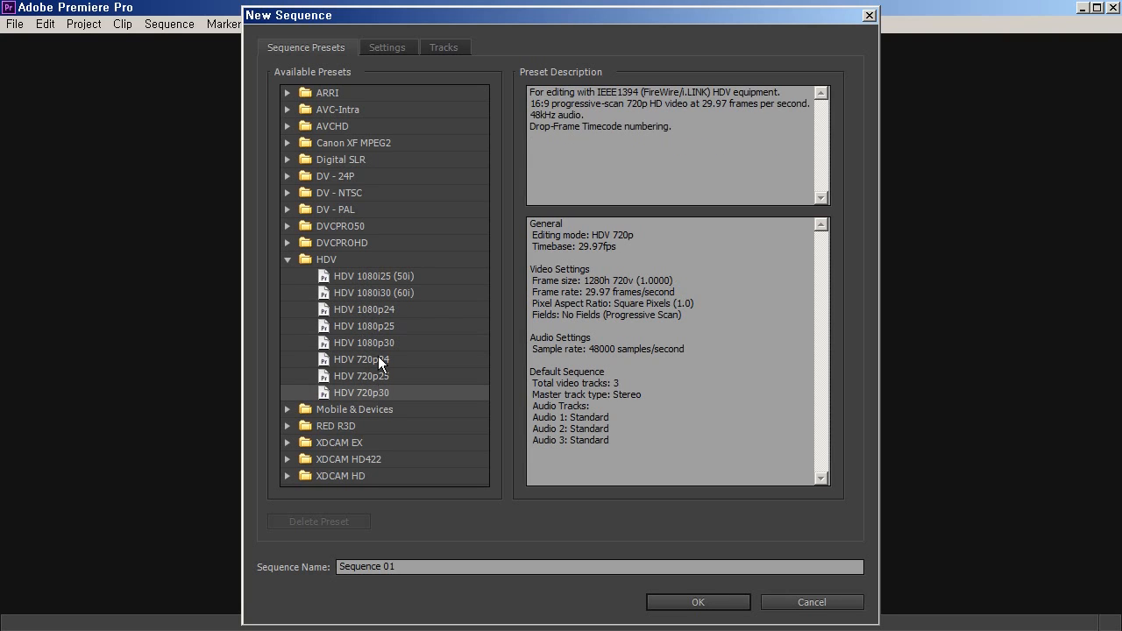
left_click(377, 278)
- Examine the two Mobile & Devices presets, iPod, QVGA, Sub-QCIF and CIF, QCIF, QQCIF, with the HDV group collapsed
left_click(287, 260)
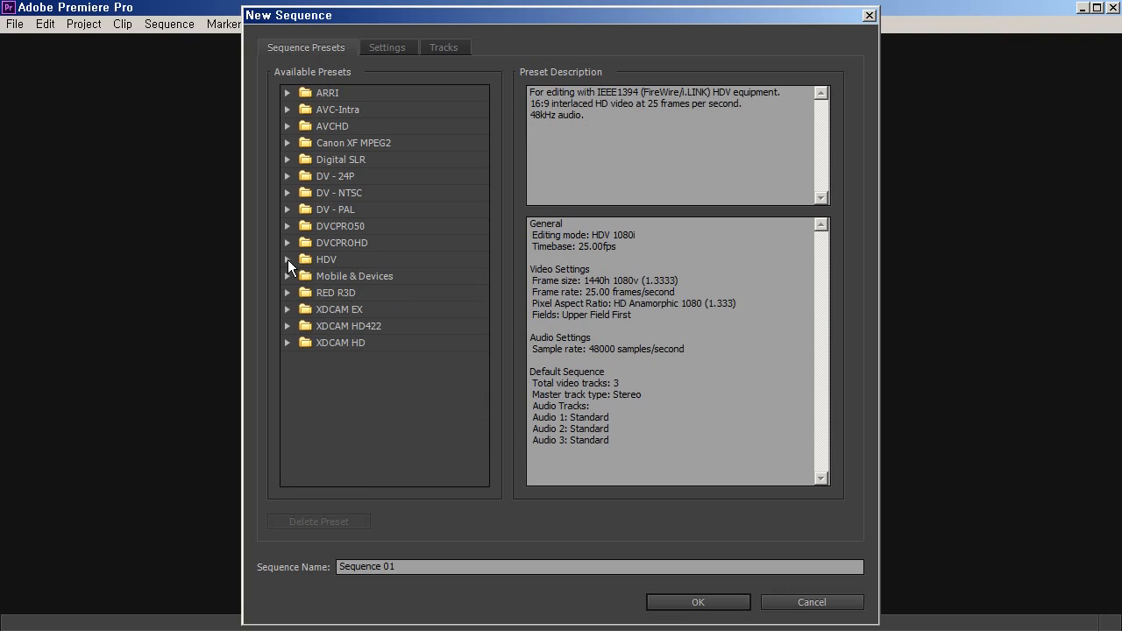
left_click(287, 276)
left_click(371, 309)
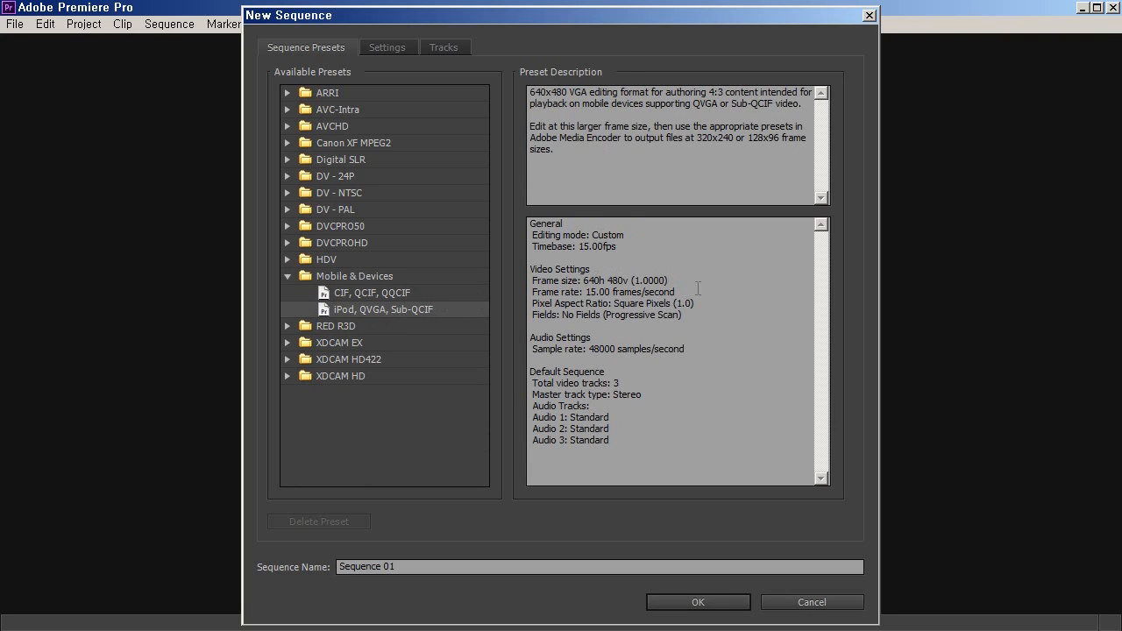
left_click(376, 295)
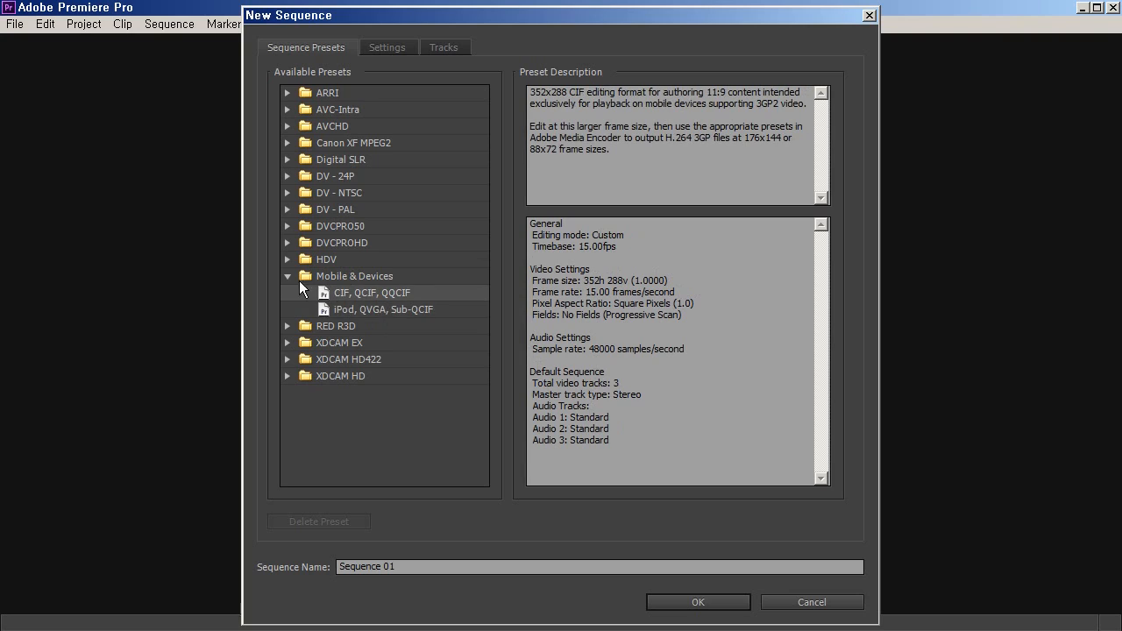
left_click(288, 277)
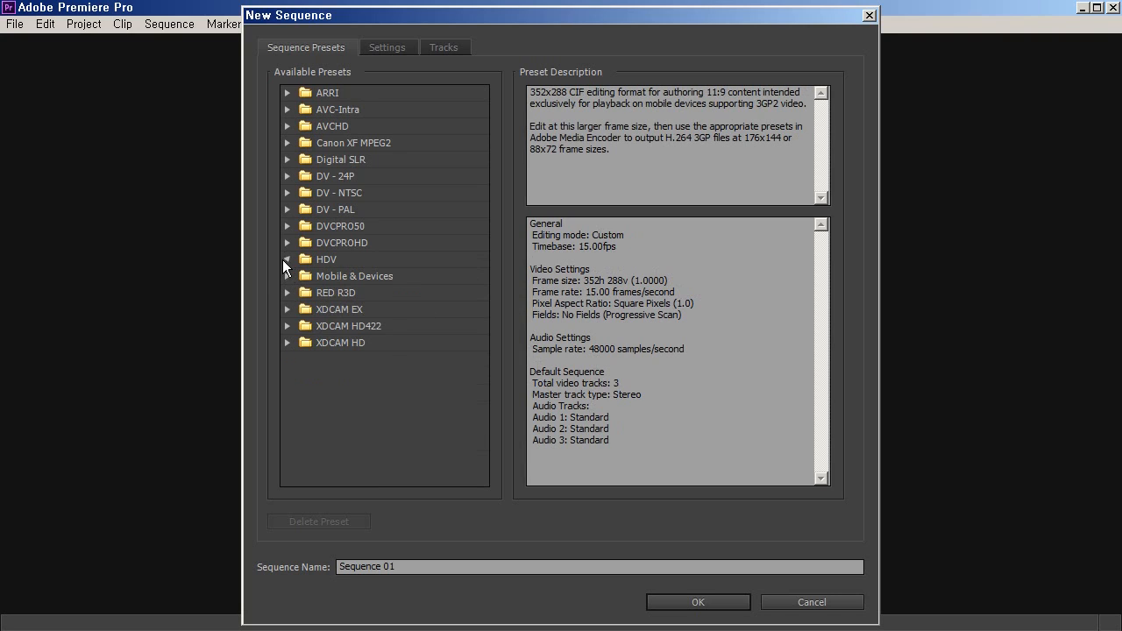
- Create the sequence from the HDV 720p30 preset, keeping the name Sequence 01
left_click(283, 260)
left_click(373, 380)
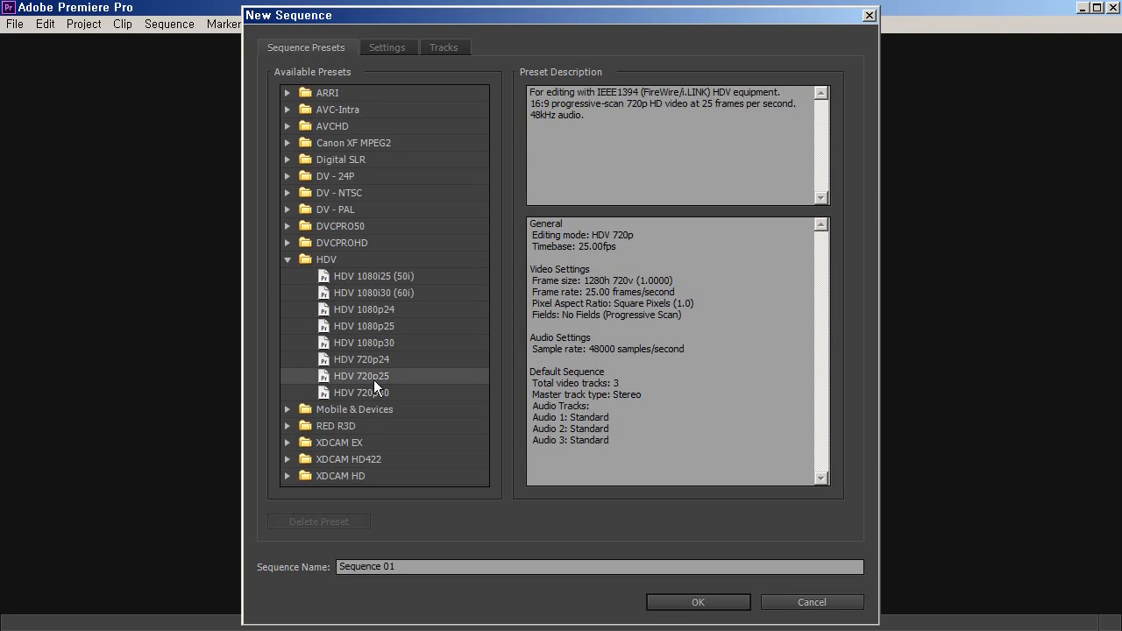
left_click(366, 394)
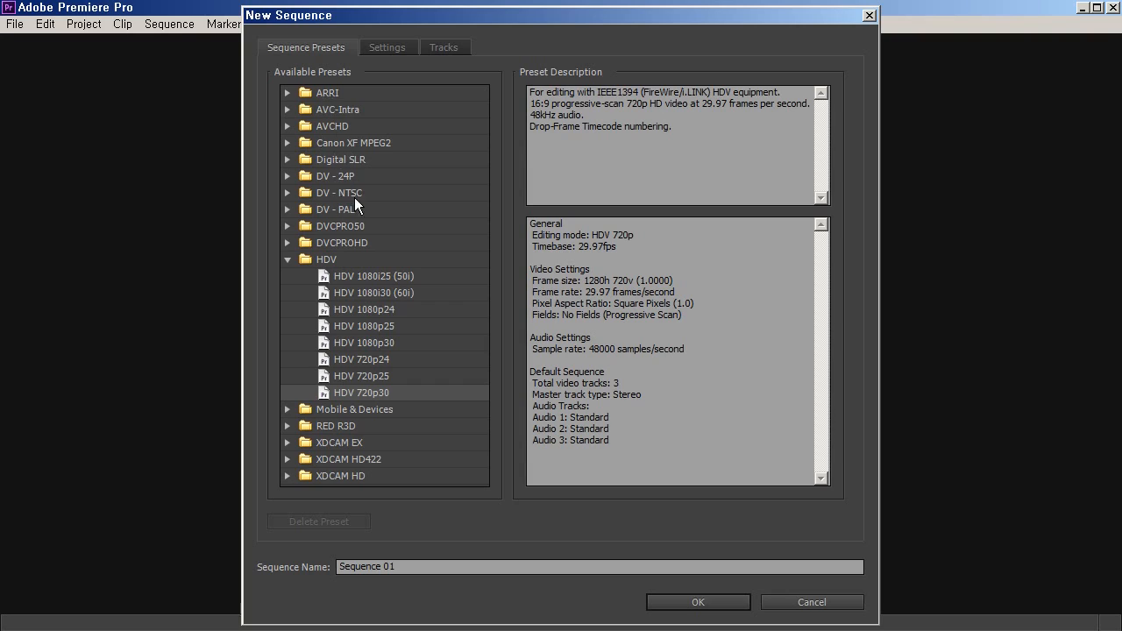
left_click(415, 562)
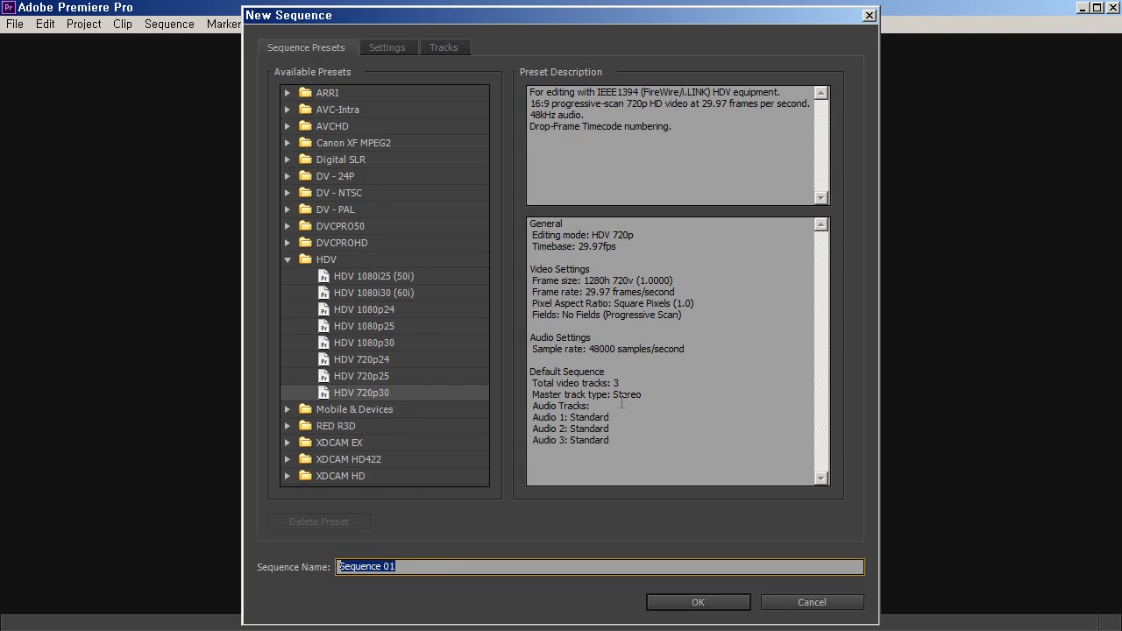
key("Return")
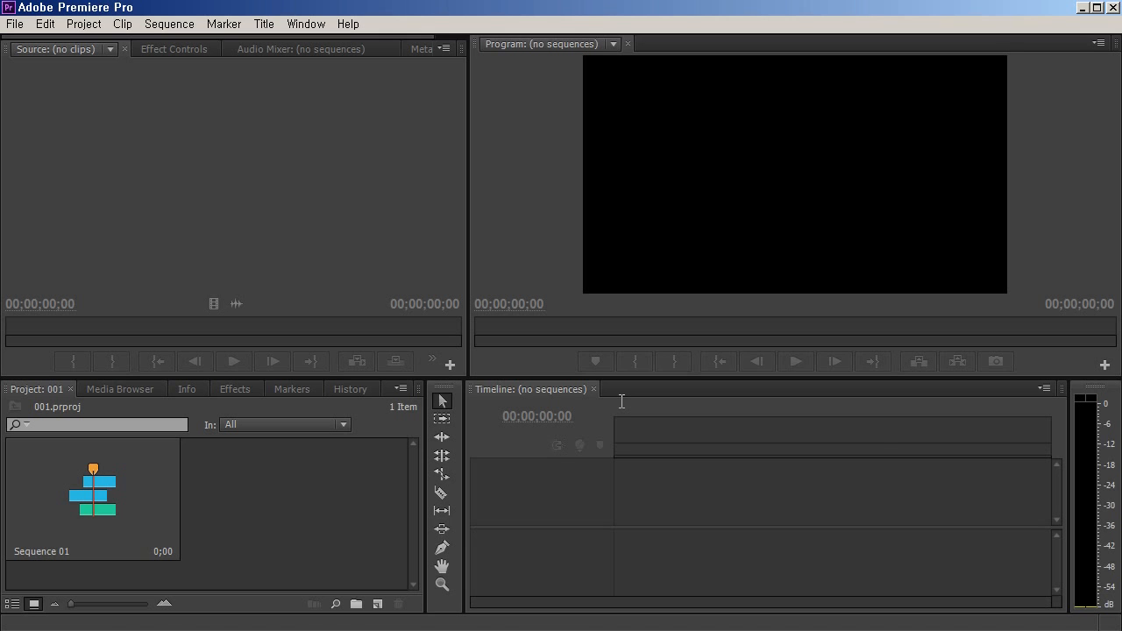